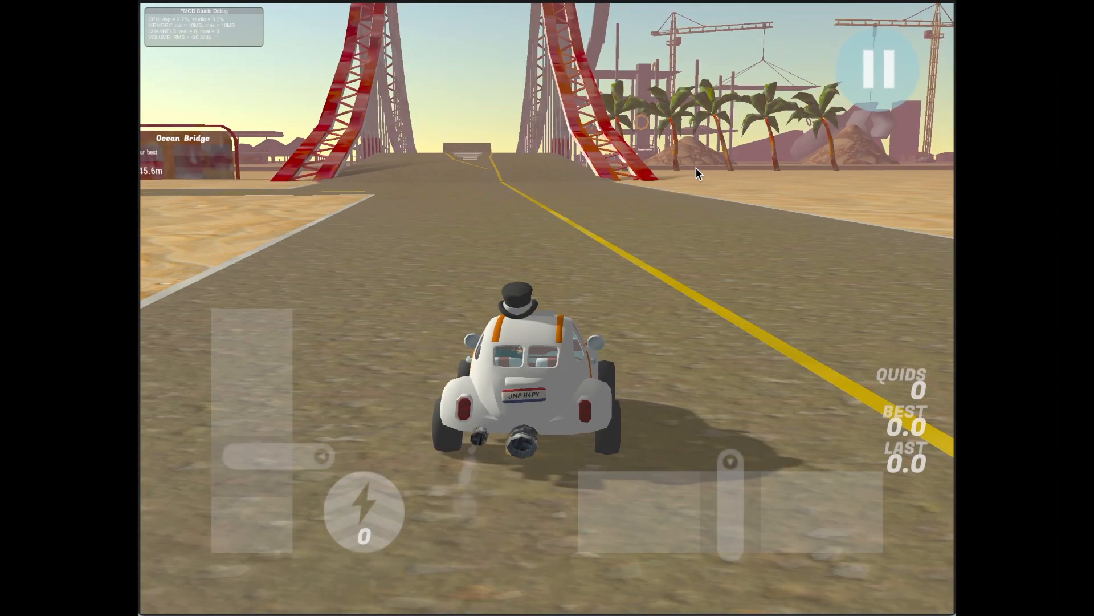
pyautogui.press('Right')
pyautogui.press('Left')
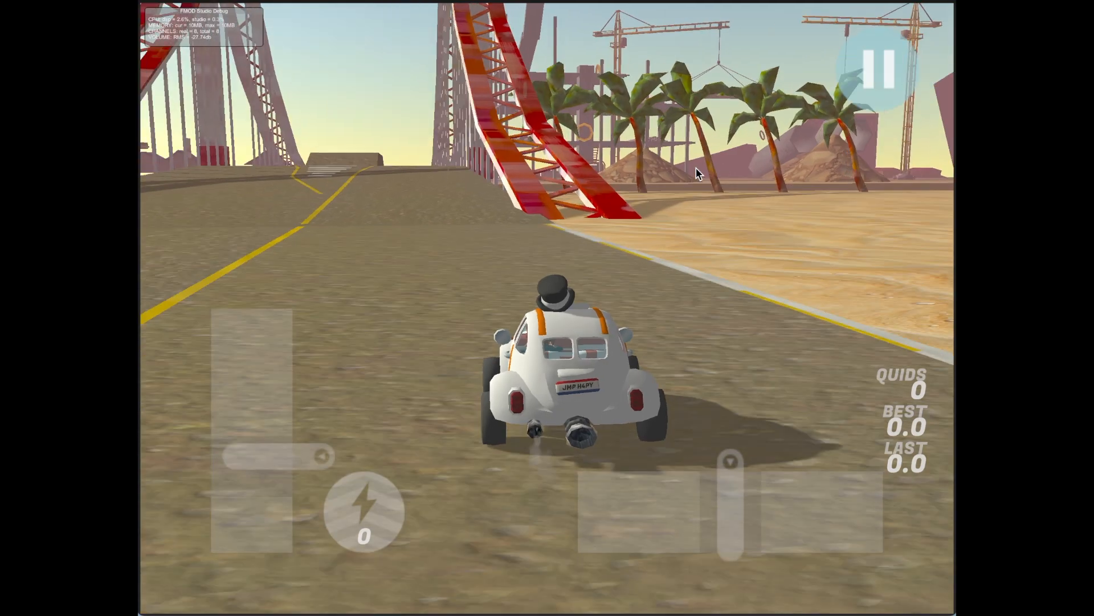
pyautogui.press('Left')
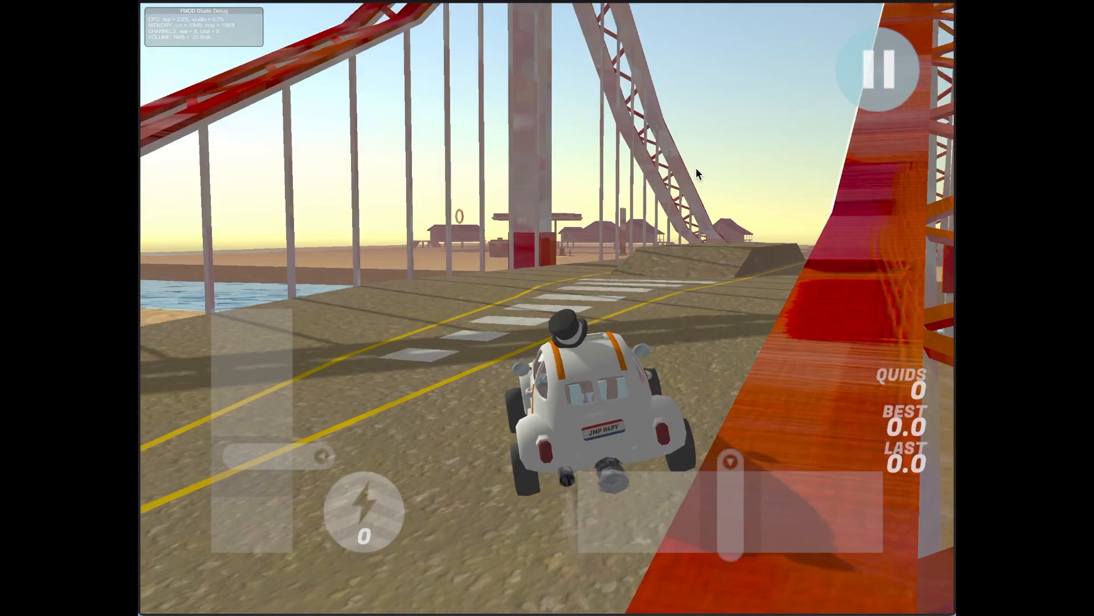
pyautogui.press('Right')
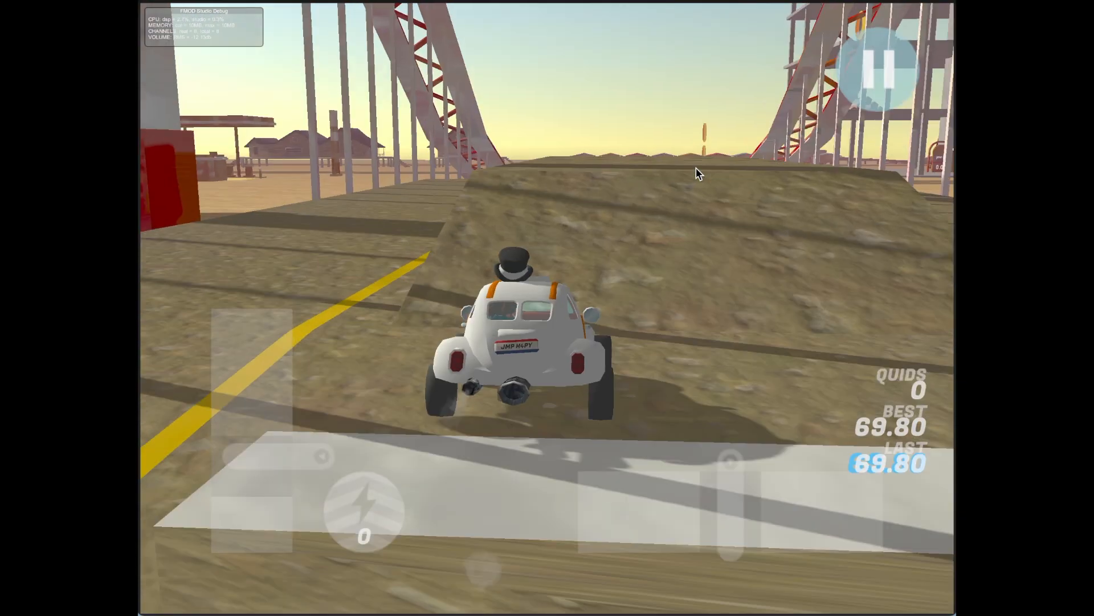
pyautogui.press('Up')
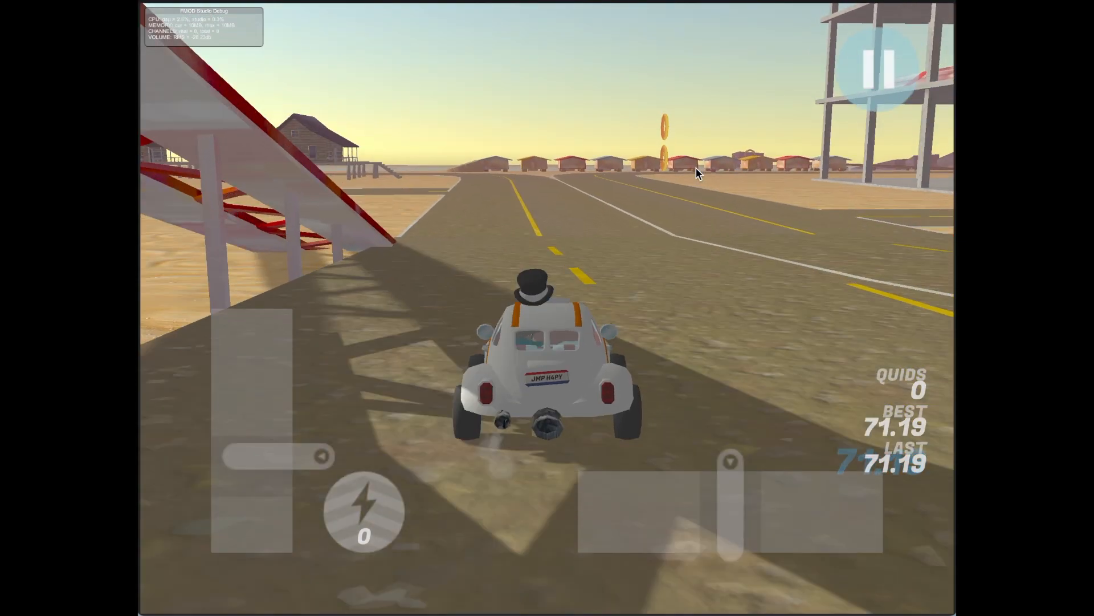
pyautogui.press('Left')
pyautogui.press('Right')
pyautogui.press('Right')
pyautogui.press('Right')
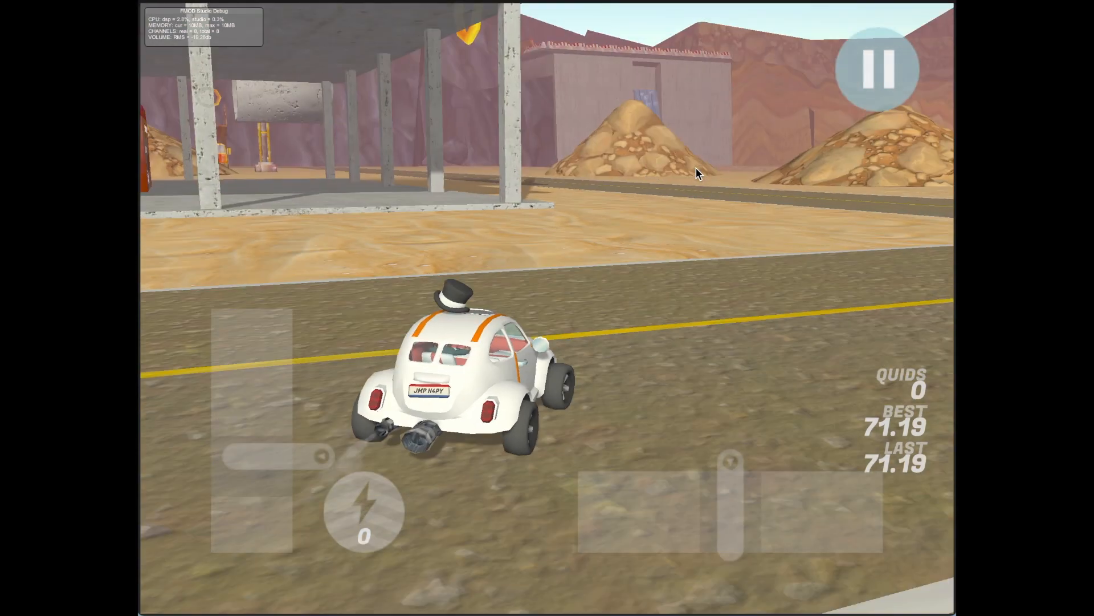
pyautogui.press('Right')
pyautogui.press('Left')
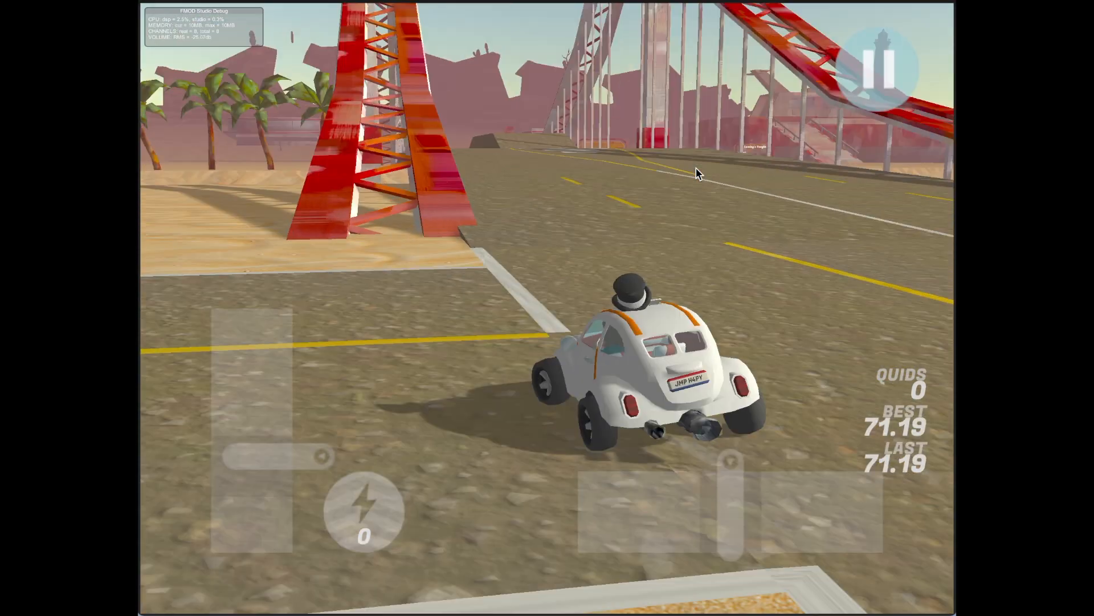
pyautogui.press('Right')
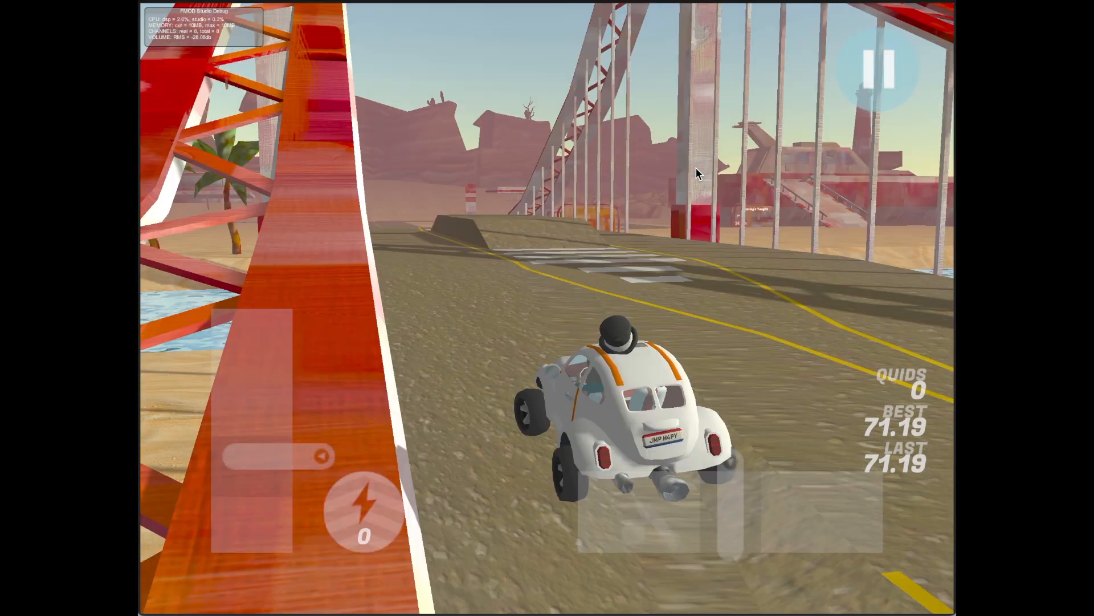
pyautogui.press('Left')
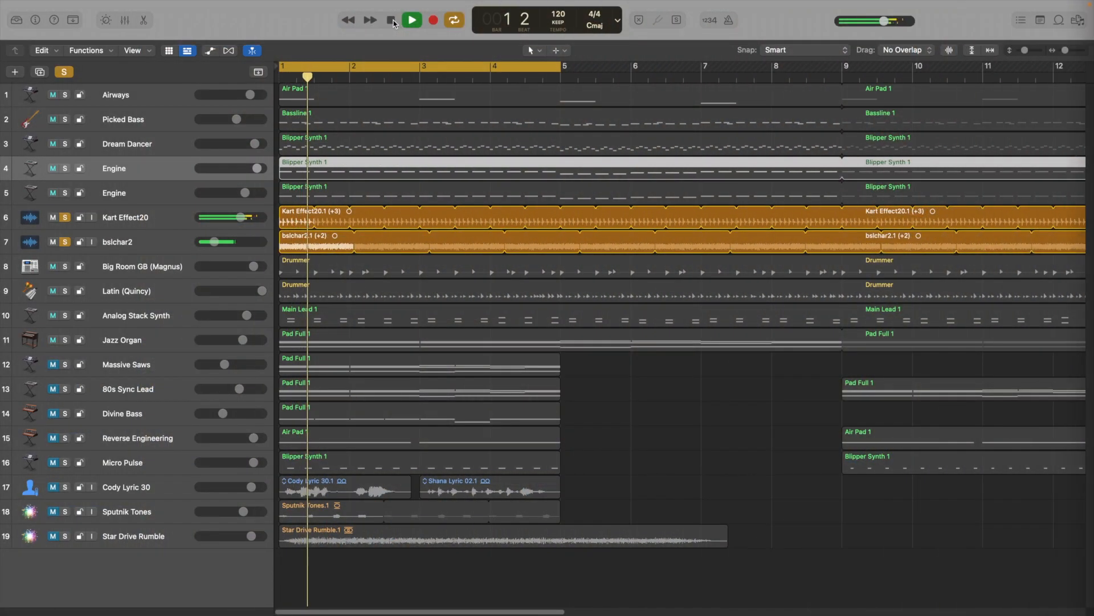
# Restart playback of the music project from bar 1 and turn off solo on the Kart Effect20 and bslchar2 tracks.
pyautogui.click(392, 22)
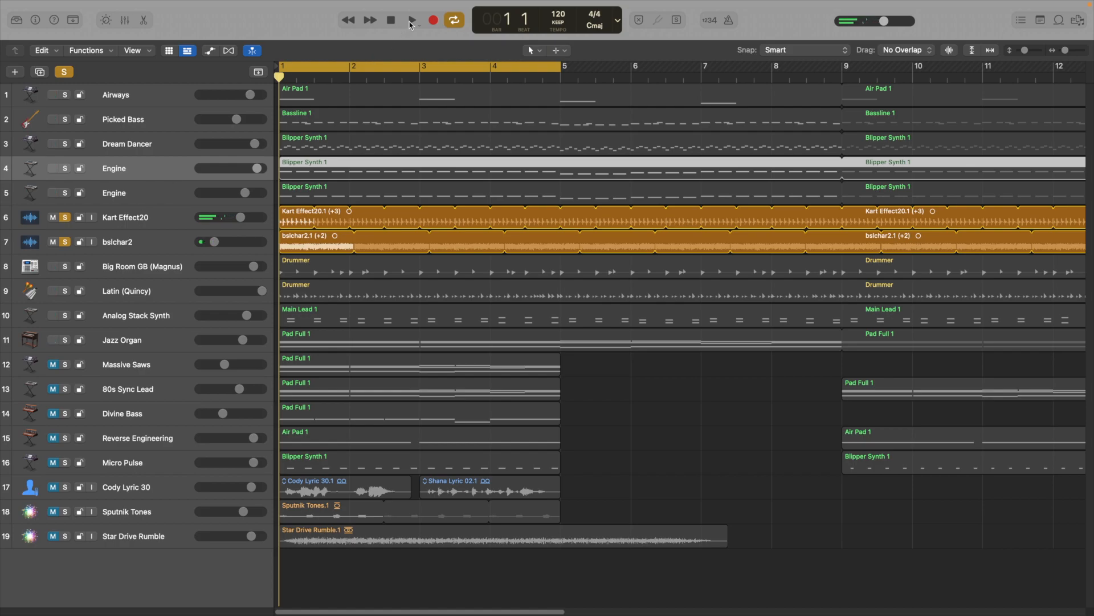
pyautogui.press('space')
pyautogui.click(65, 217)
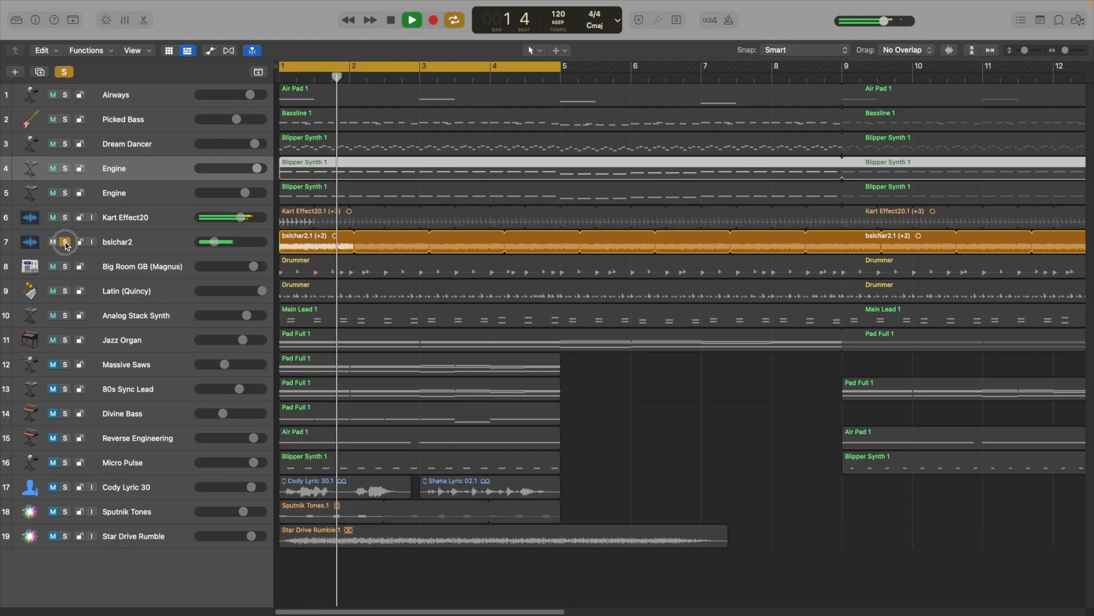
pyautogui.click(65, 242)
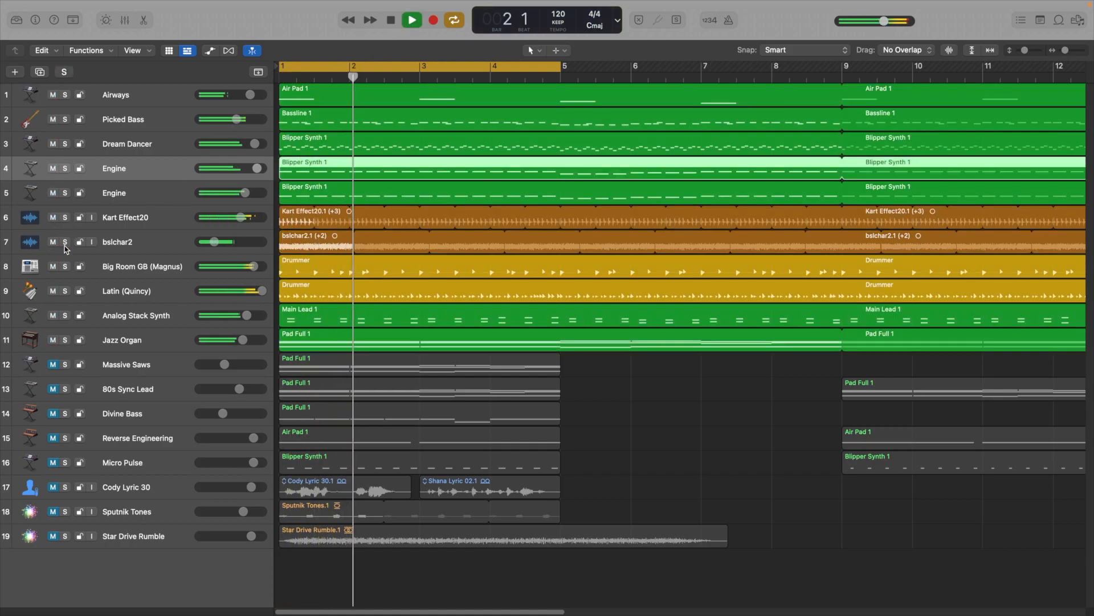
# Audition the Massive Saws, 80s Sync Lead, Divine Bass, Reverse Engineering and Micro Pulse tracks by adding each to the solo selection.
pyautogui.click(65, 364)
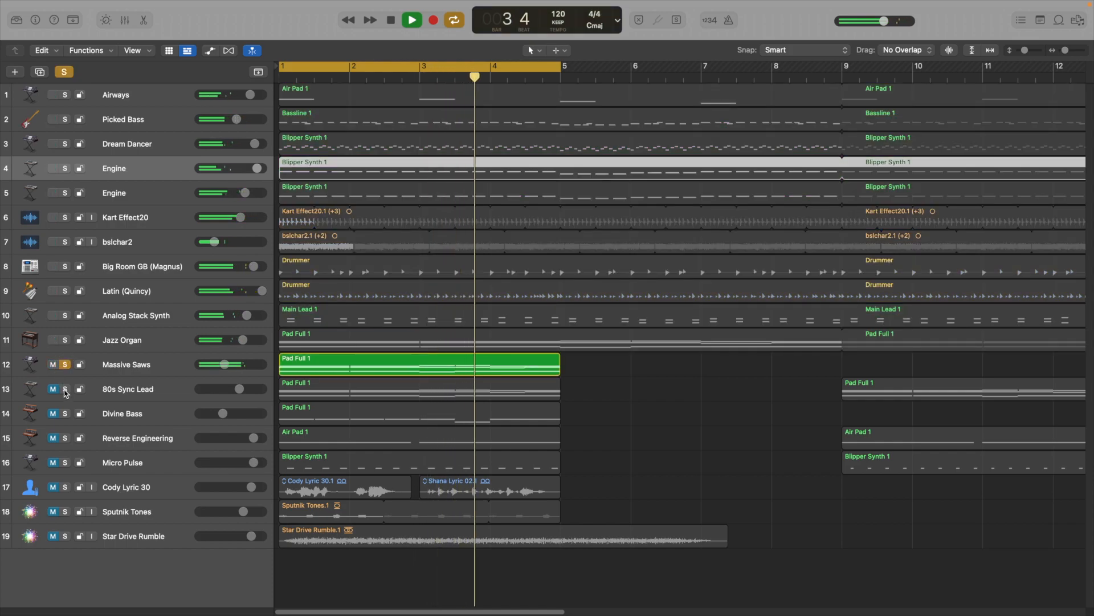
pyautogui.click(65, 389)
pyautogui.click(65, 413)
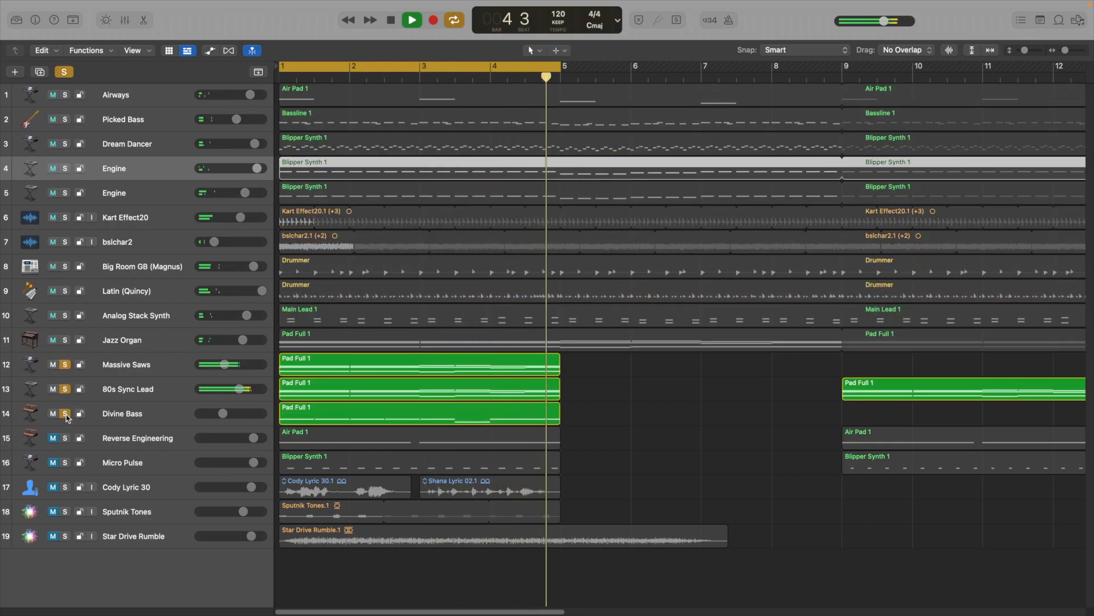
pyautogui.click(65, 437)
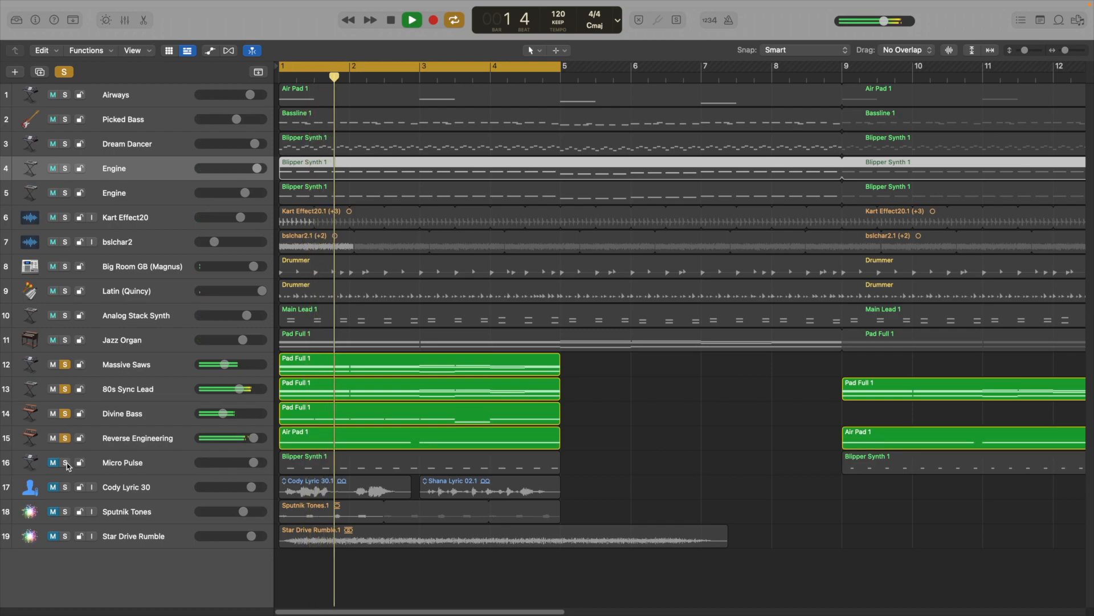
pyautogui.click(65, 463)
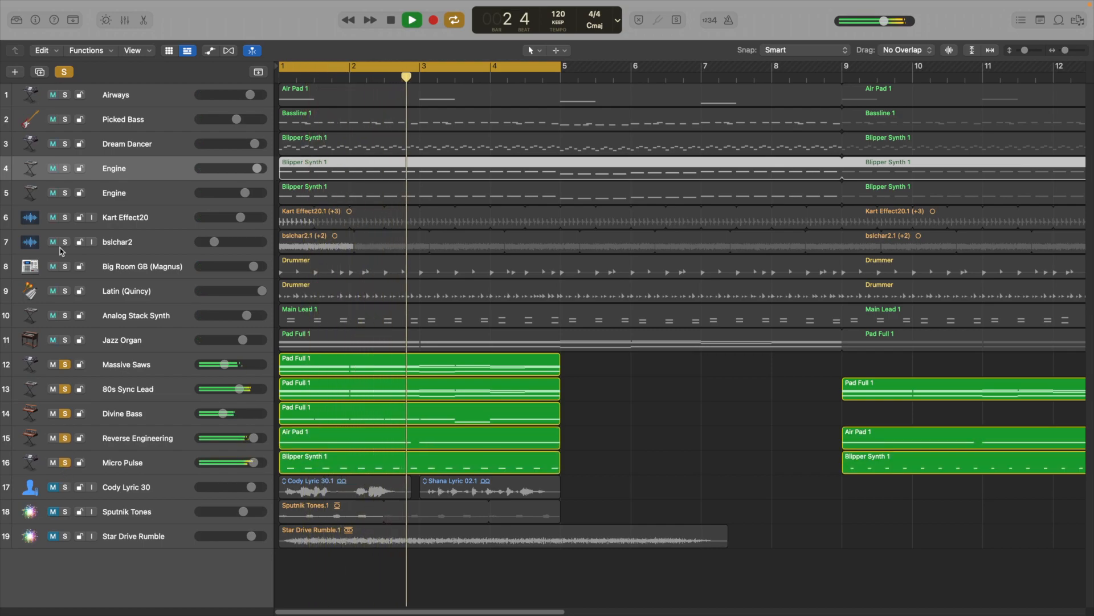
# Turn off solo on the five tracks from Massive Saws to Micro Pulse and unmute them.
pyautogui.click(65, 364)
pyautogui.moveTo(65, 362); pyautogui.dragTo(65, 462)
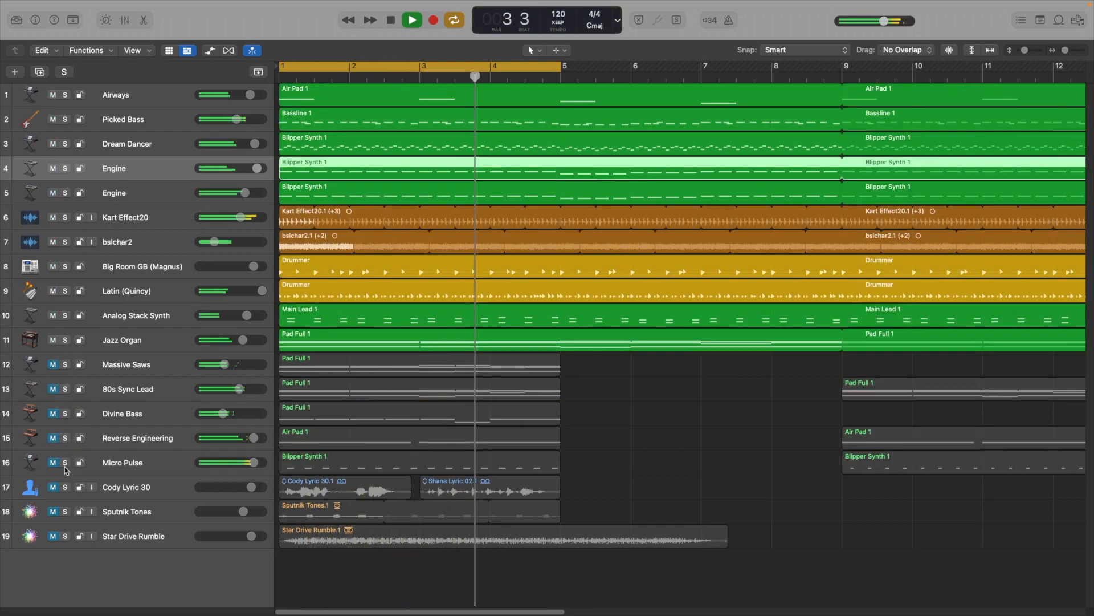
pyautogui.moveTo(53, 364); pyautogui.dragTo(53, 463)
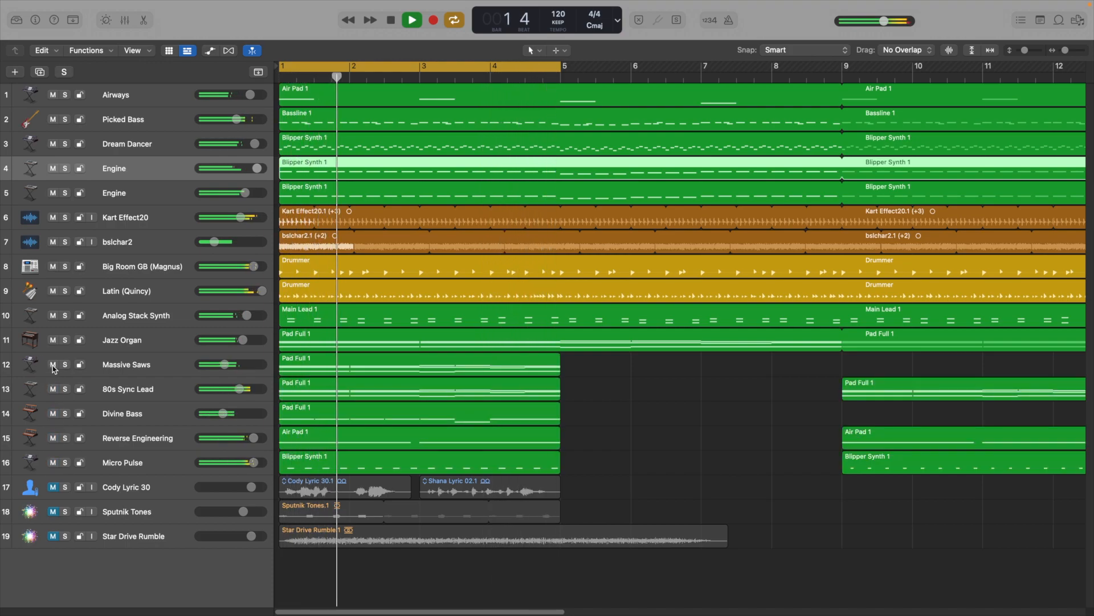
# Mute both Engine tracks, the Picked Bass, bslchar2 and Kart Effect20 during playback.
pyautogui.click(53, 192)
pyautogui.click(53, 168)
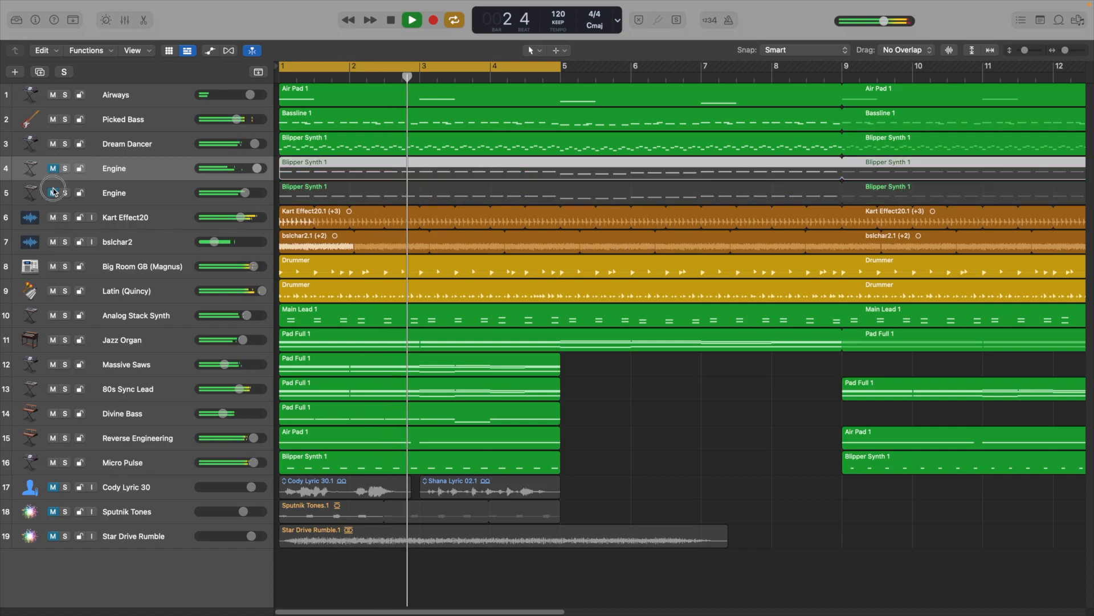
pyautogui.click(53, 119)
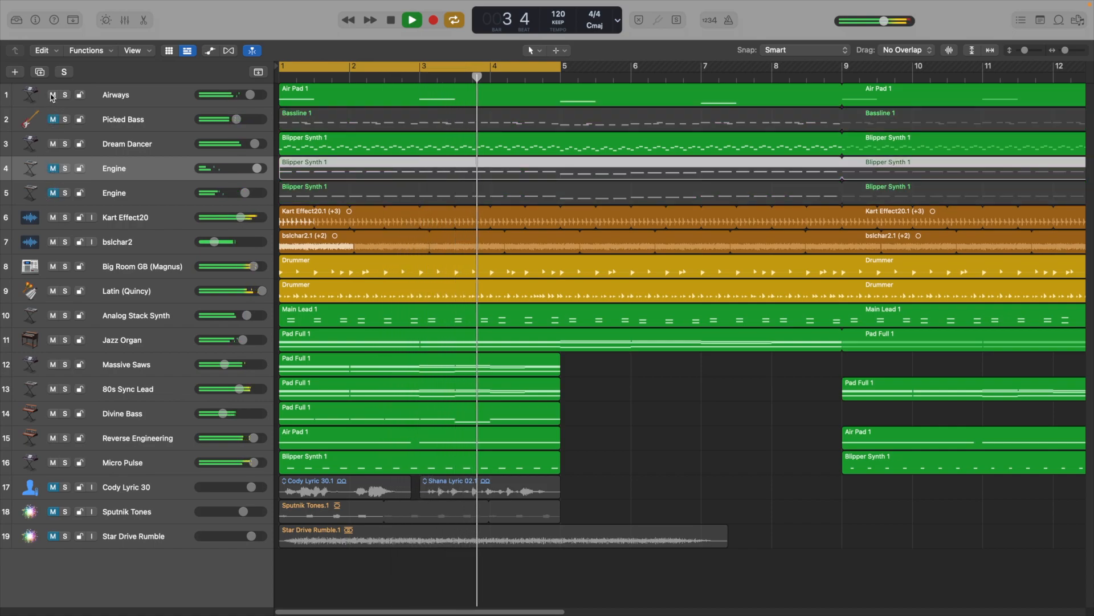
pyautogui.click(53, 241)
pyautogui.click(53, 218)
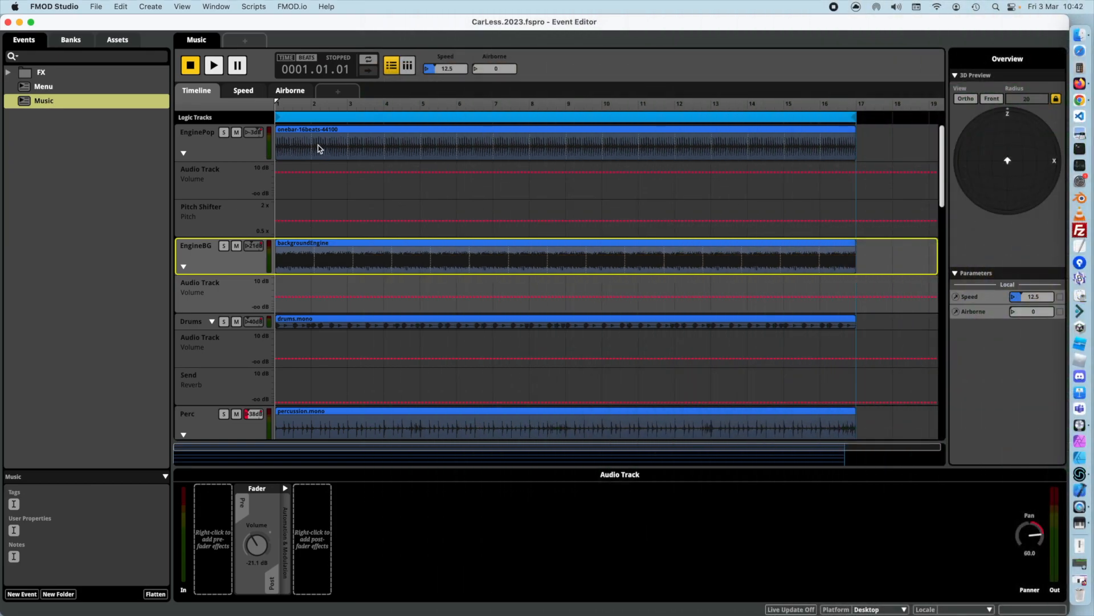
# In FMOD Studio, inspect the Music event and the onebar-16beats-44100 instrument on its EnginePop track.
pyautogui.click(288, 147)
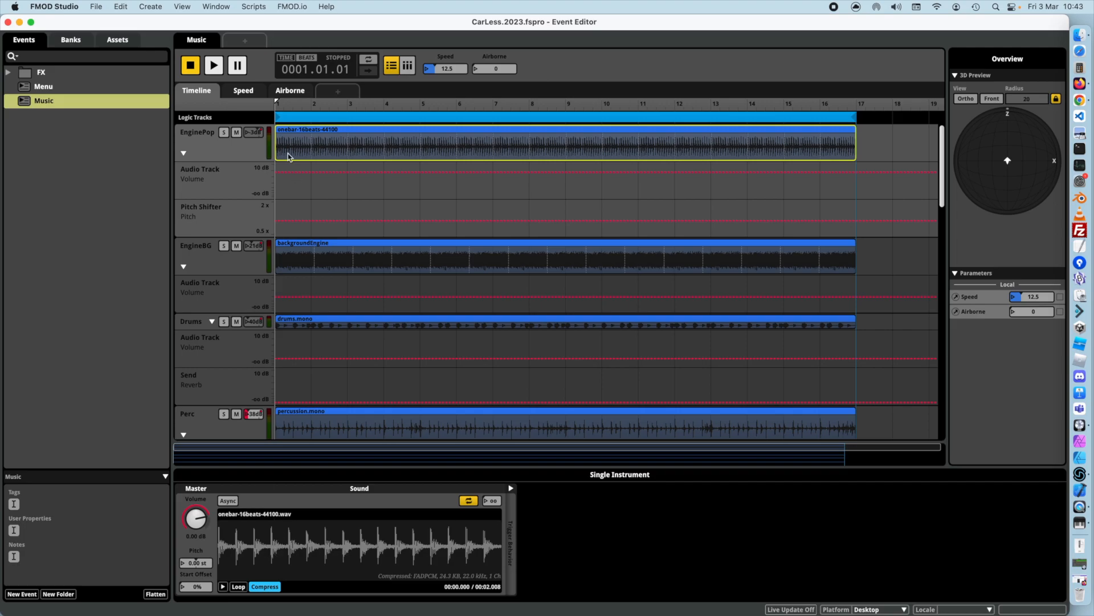
pyautogui.click(38, 107)
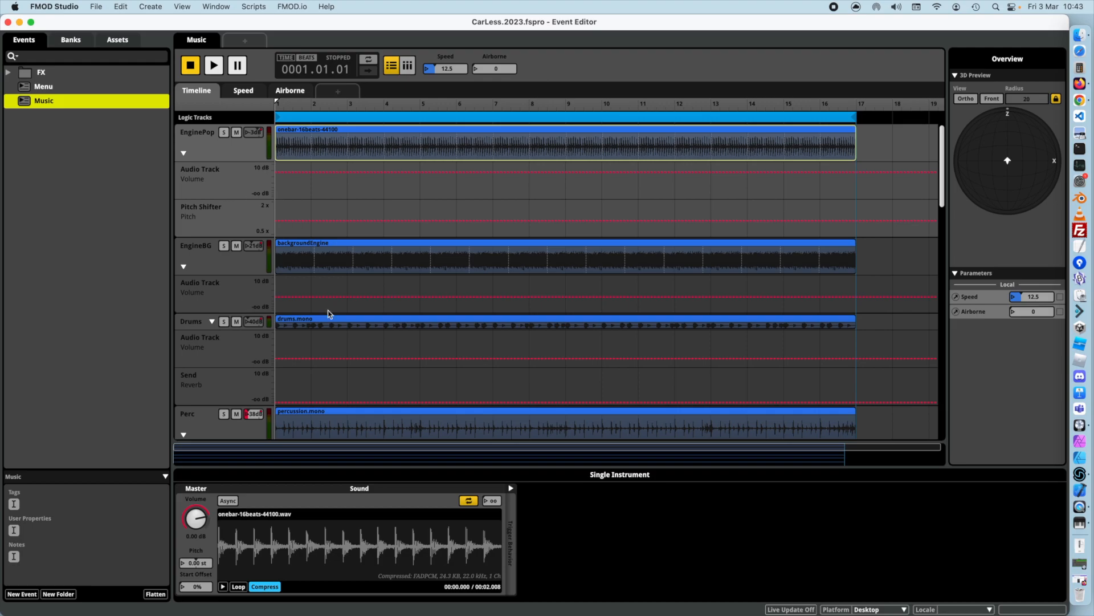
pyautogui.click(253, 549)
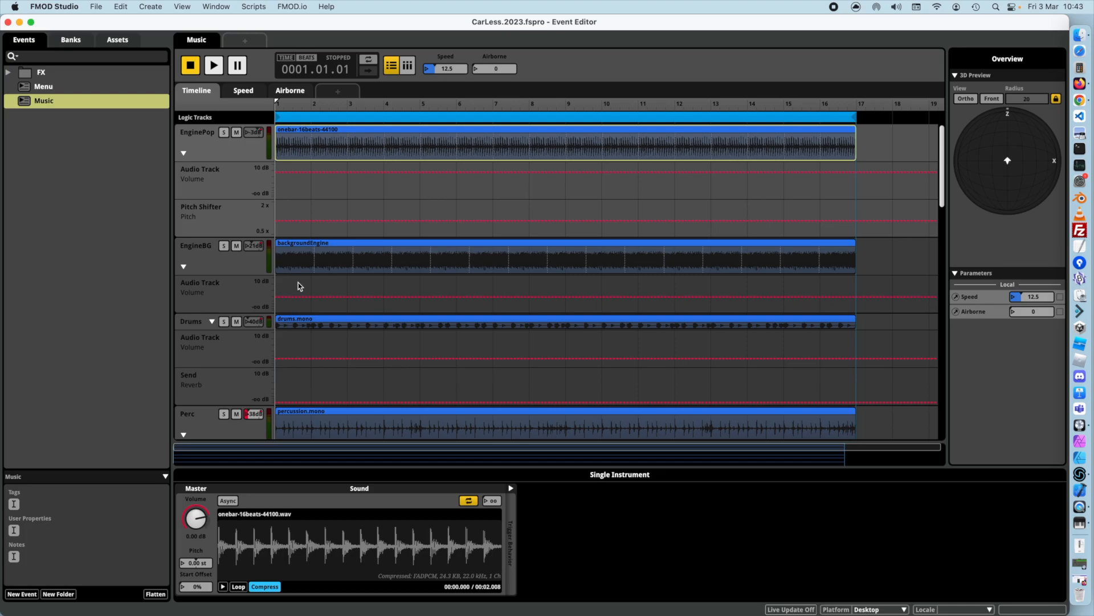
# Examine the Drums track's Reverb send and the automation lanes of the Perc and Bass tracks.
pyautogui.scroll(-3, 300, 287)
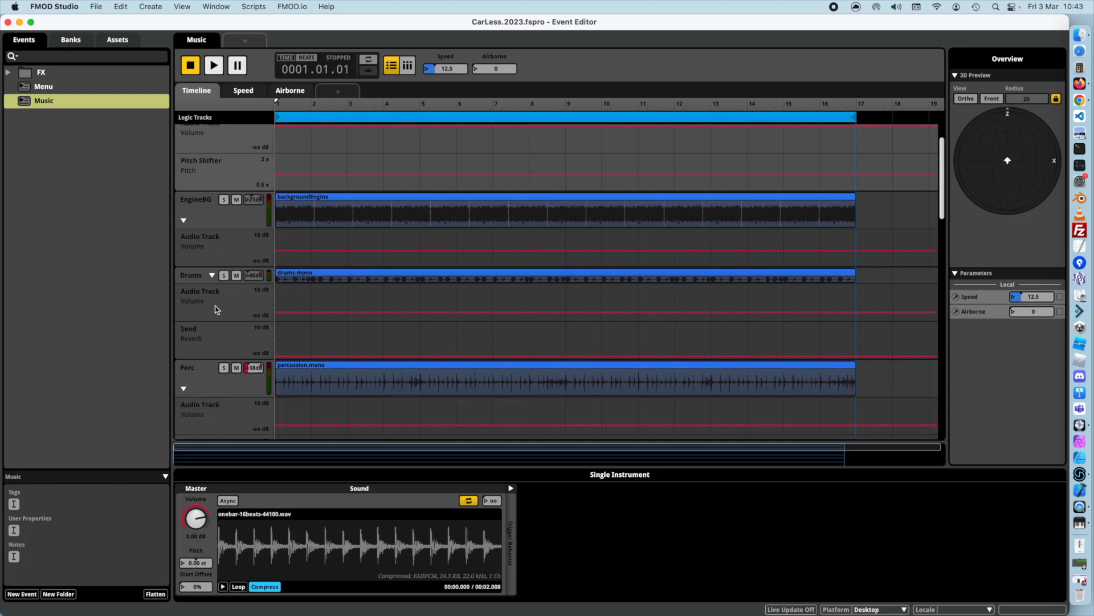
pyautogui.scroll(-9, 297, 307)
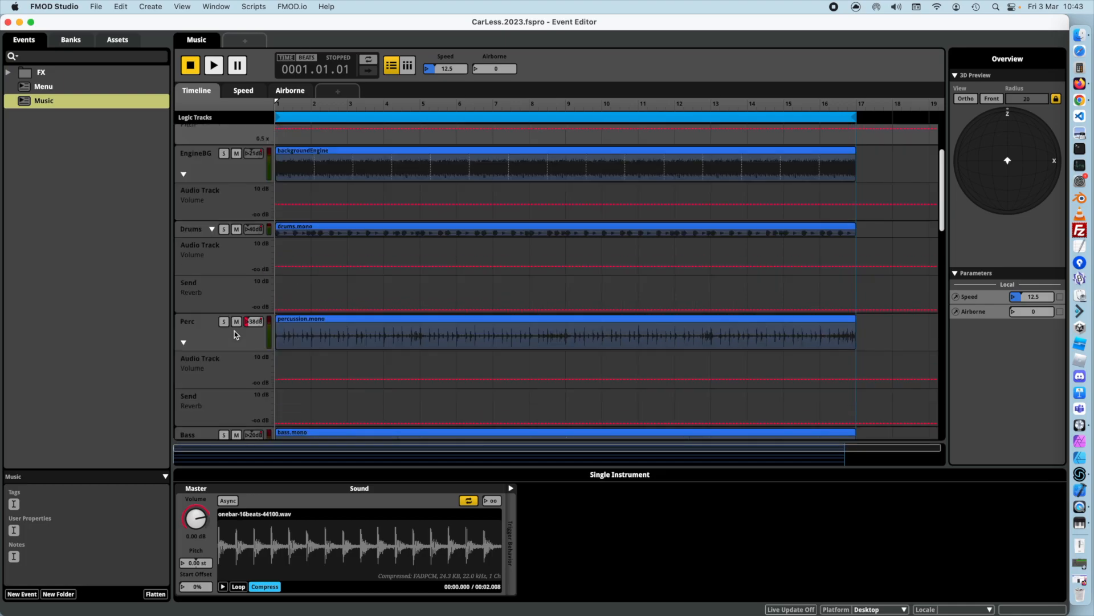
pyautogui.click(212, 201)
pyautogui.scroll(6, 245, 225)
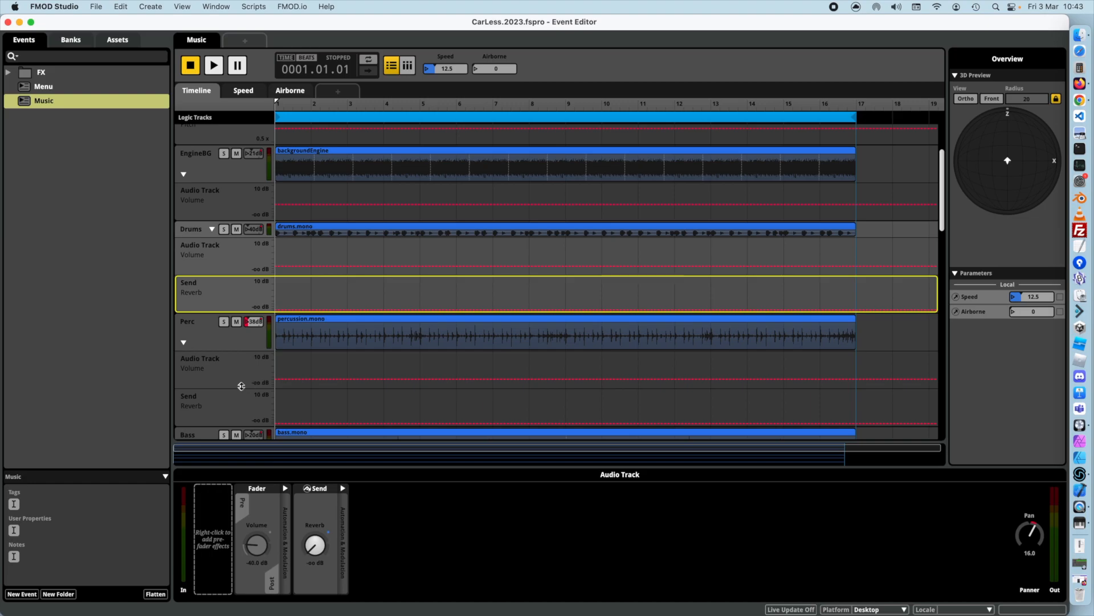
pyautogui.scroll(-3, 241, 387)
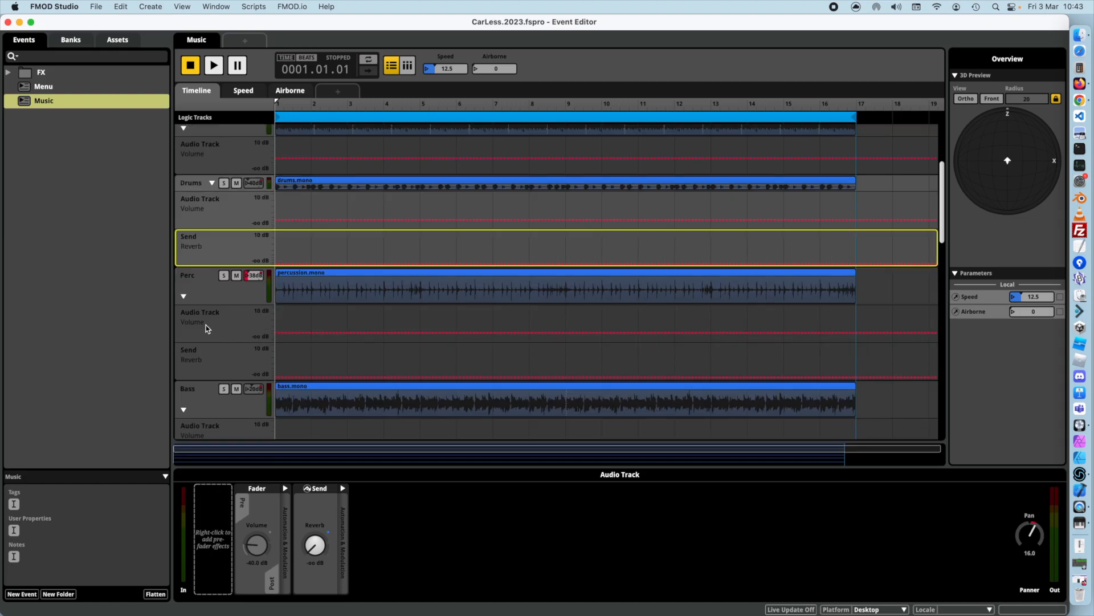
pyautogui.scroll(-9, 208, 322)
pyautogui.scroll(-3, 224, 325)
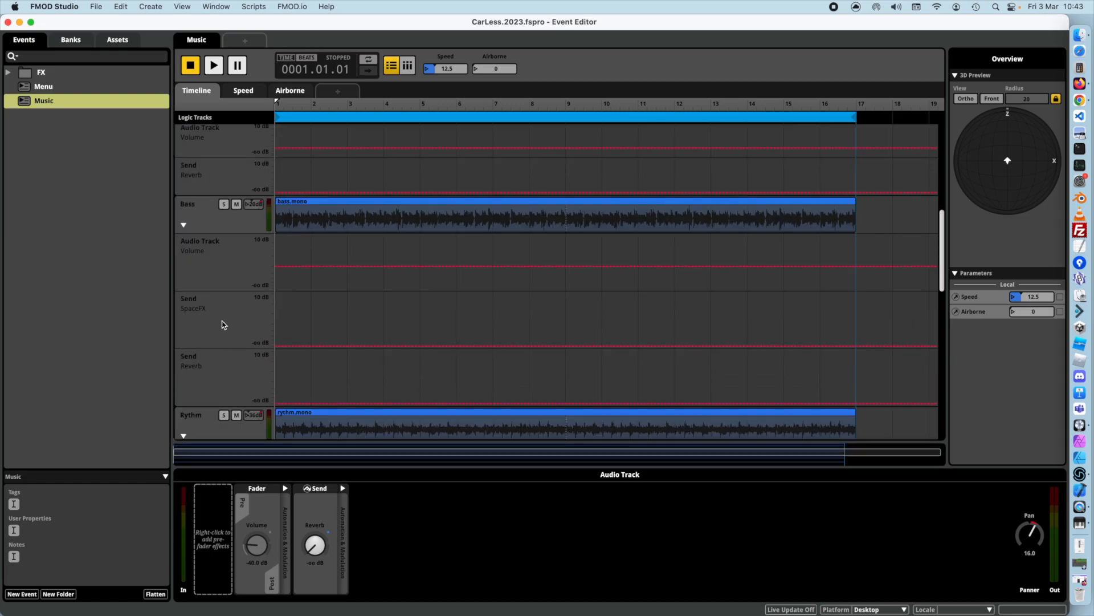
# Preview the bass.mono instrument on the Bass track, starting partway through its waveform, and stop the preview.
pyautogui.click(300, 213)
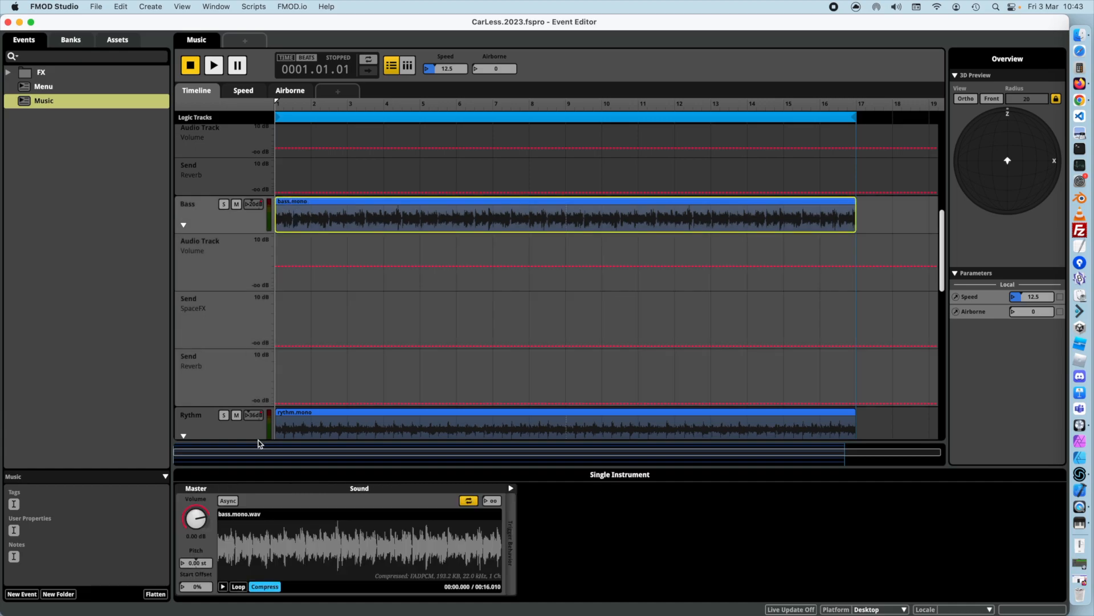
pyautogui.click(240, 549)
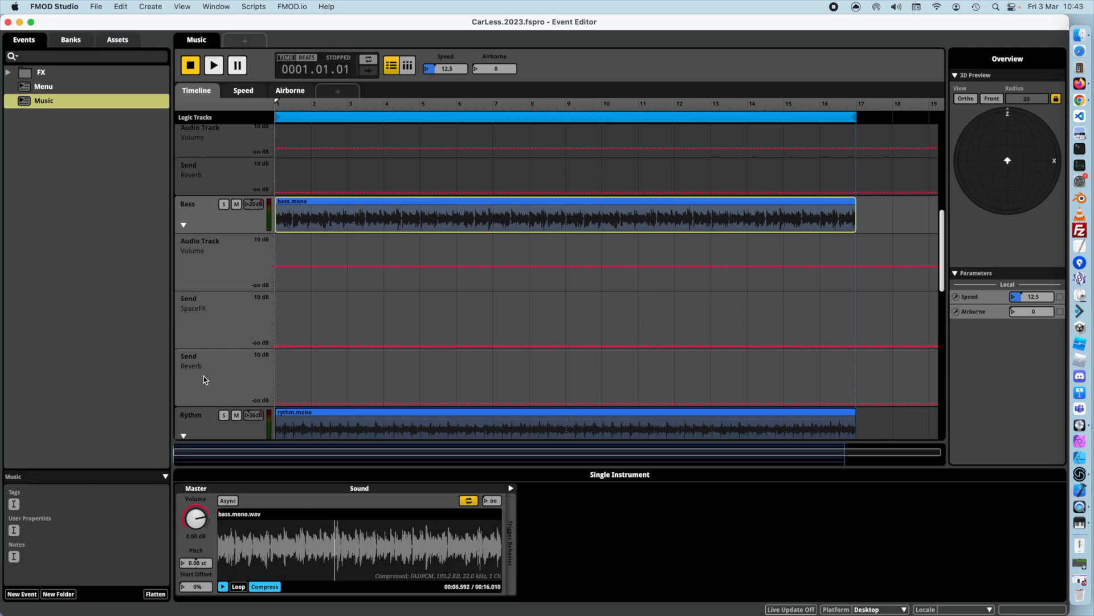
pyautogui.click(222, 586)
# Examine the Reverb and SpaceFX send lanes of the Rythm, Pads and Lead tracks, down to the Master track.
pyautogui.scroll(-3, 267, 321)
pyautogui.scroll(-1, 293, 345)
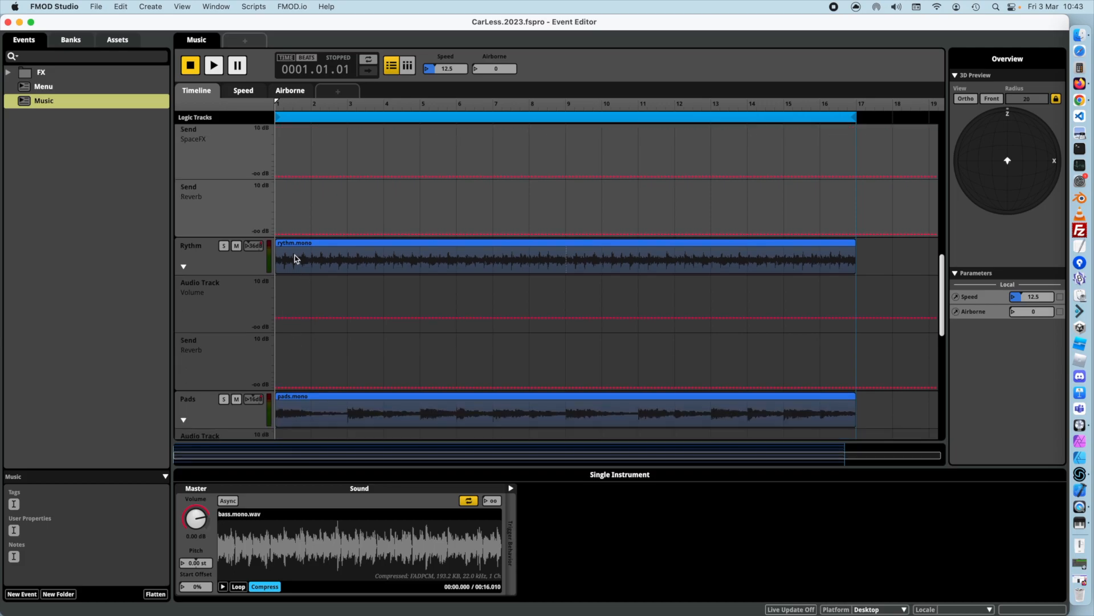
pyautogui.scroll(-4, 300, 318)
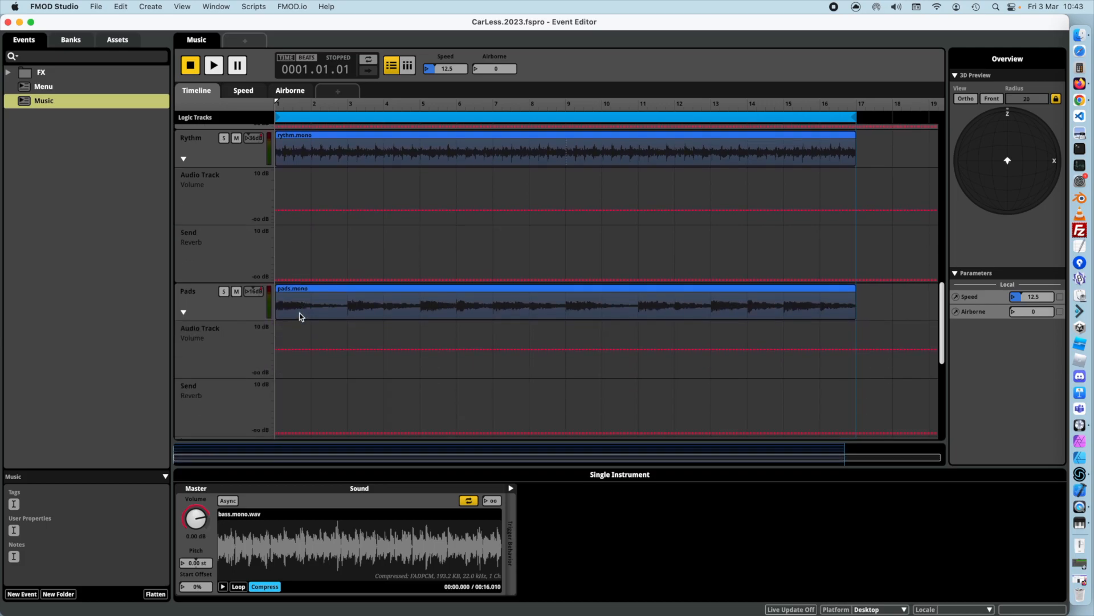
pyautogui.scroll(-1, 301, 317)
pyautogui.click(217, 223)
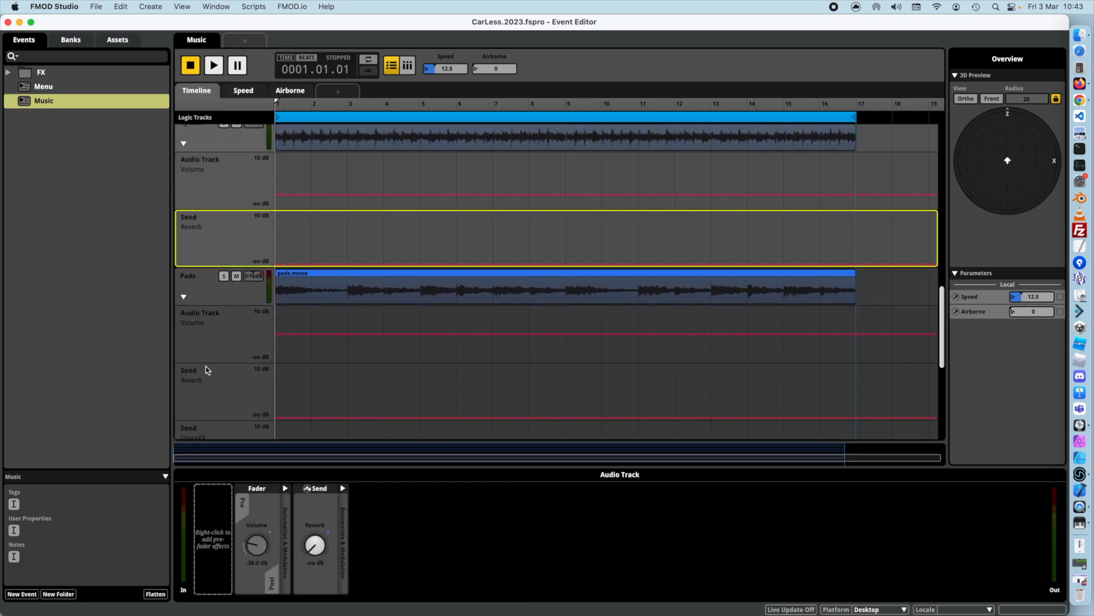
pyautogui.scroll(-5, 206, 388)
pyautogui.click(207, 315)
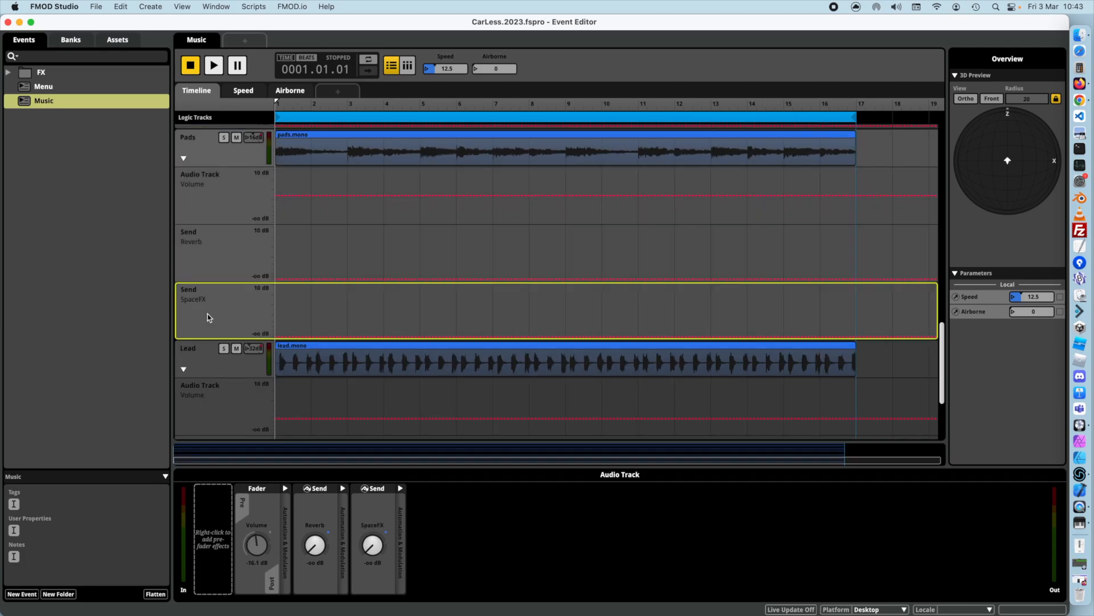
pyautogui.scroll(-5, 207, 315)
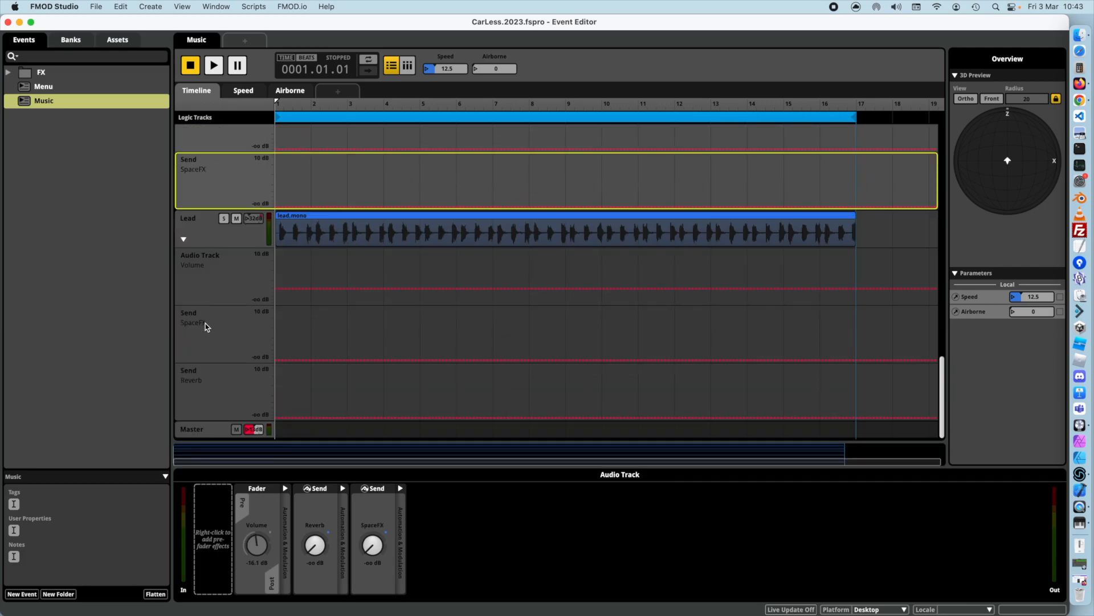
# Check the Lead track's SpaceFX send, and compare the Reverb and SpaceFX returns in the Mixer.
pyautogui.click(206, 327)
pyautogui.scroll(7, 288, 360)
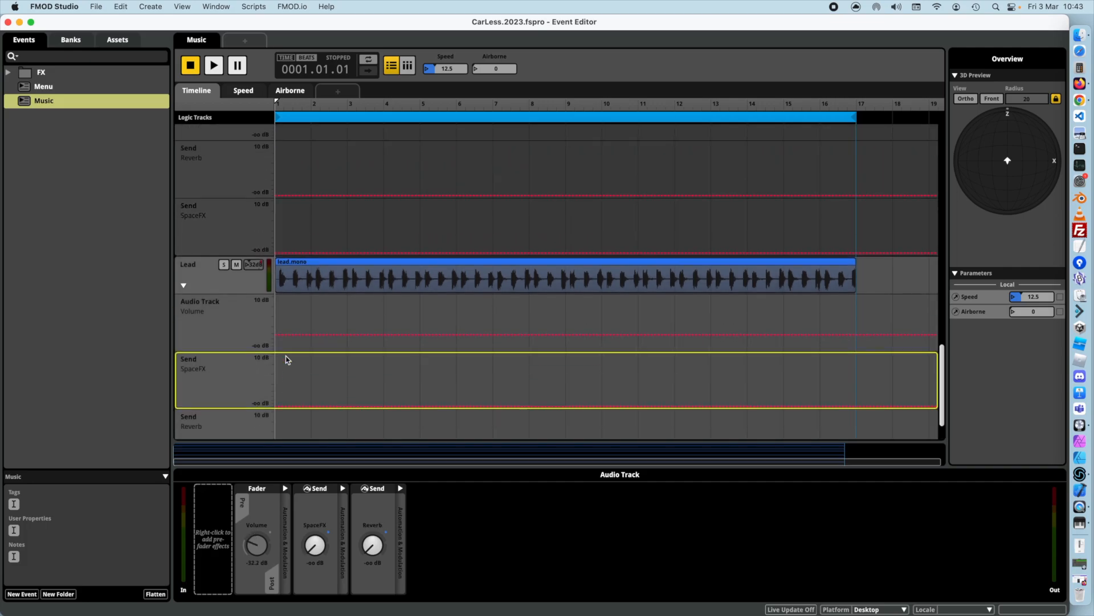
pyautogui.click(217, 6)
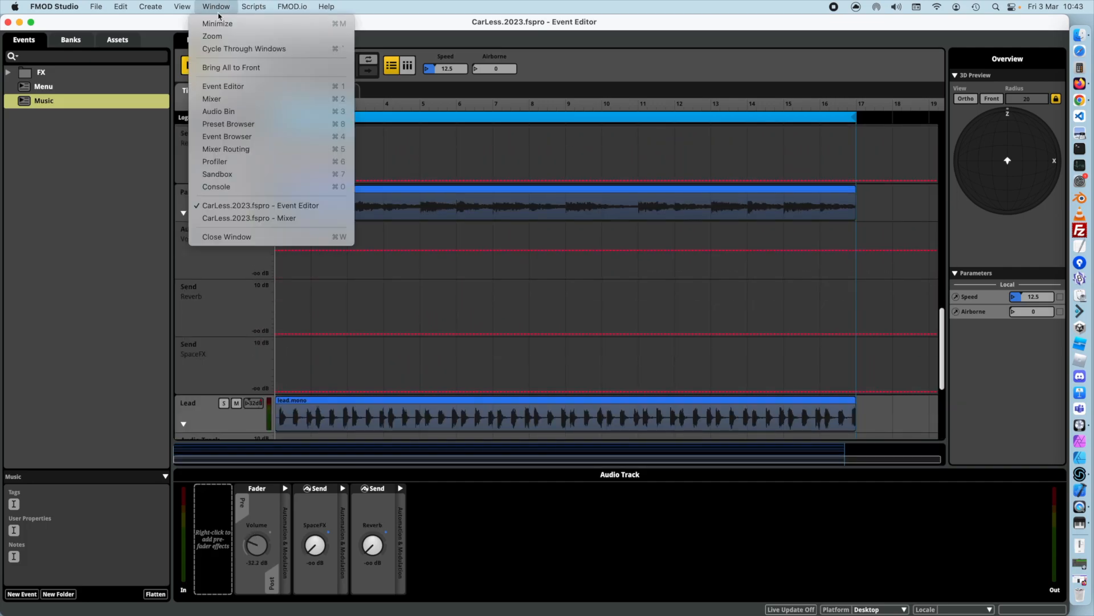
pyautogui.click(237, 219)
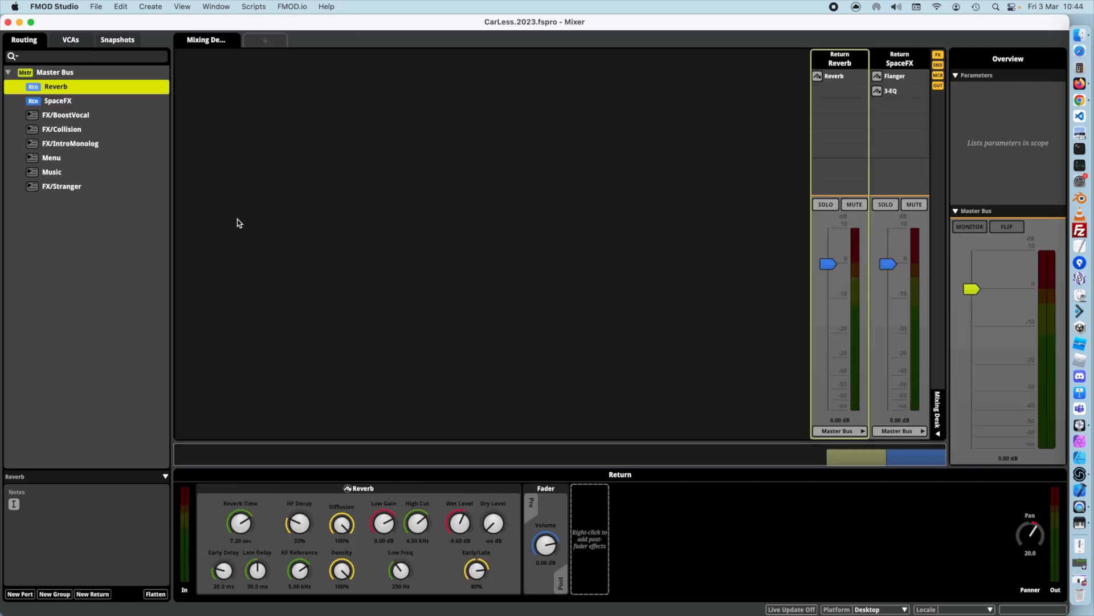
pyautogui.click(54, 103)
pyautogui.click(55, 92)
pyautogui.click(56, 103)
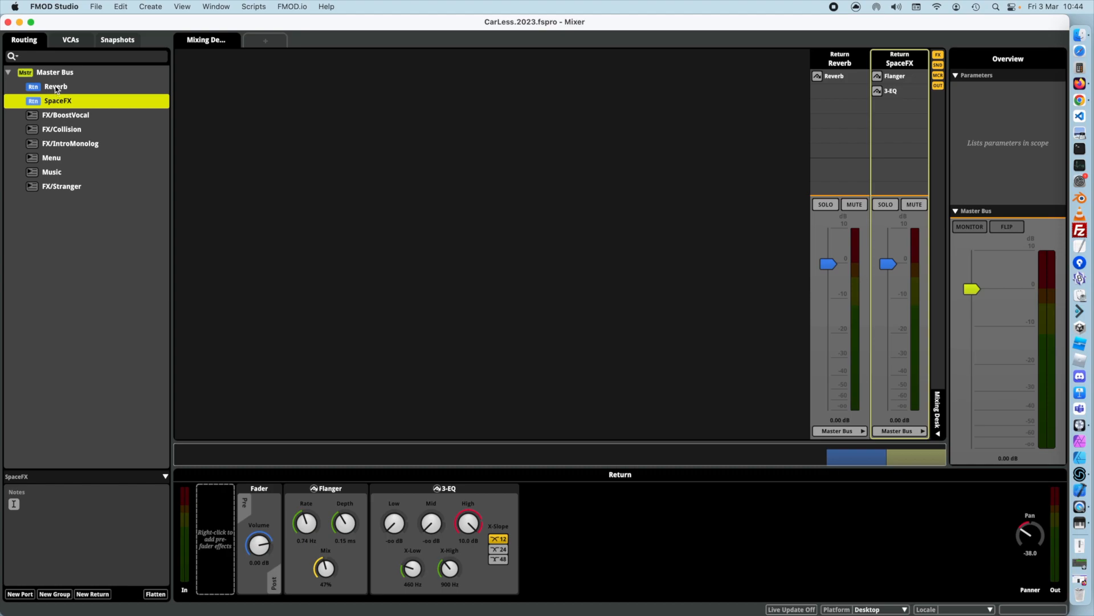
# Inspect the Flanger and 3-EQ effects on the SpaceFX return and the Reverb effect on the Reverb return.
pyautogui.click(329, 504)
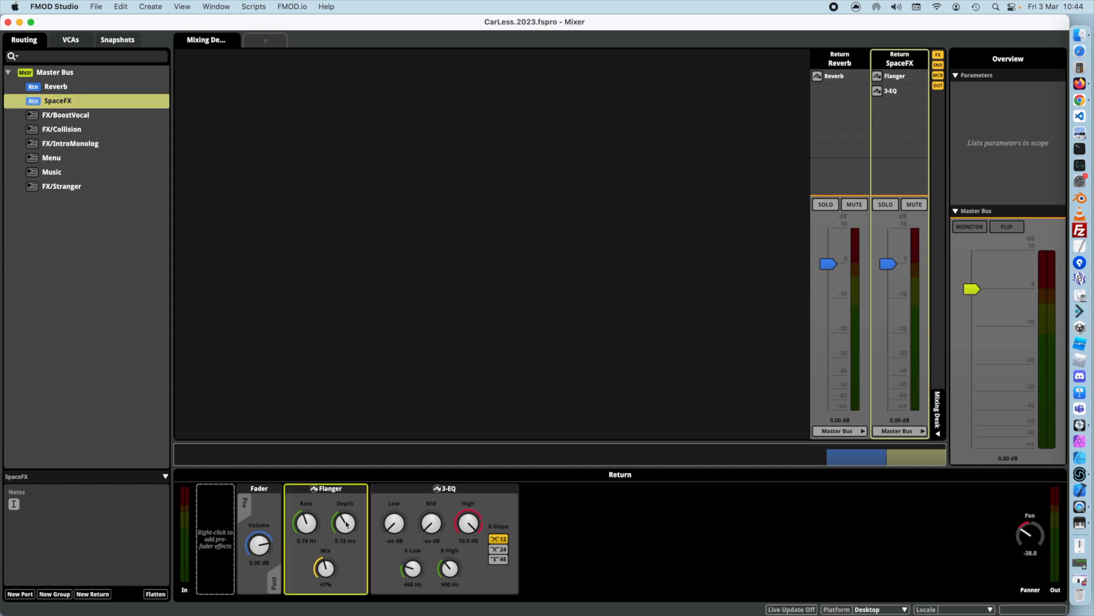
pyautogui.click(451, 509)
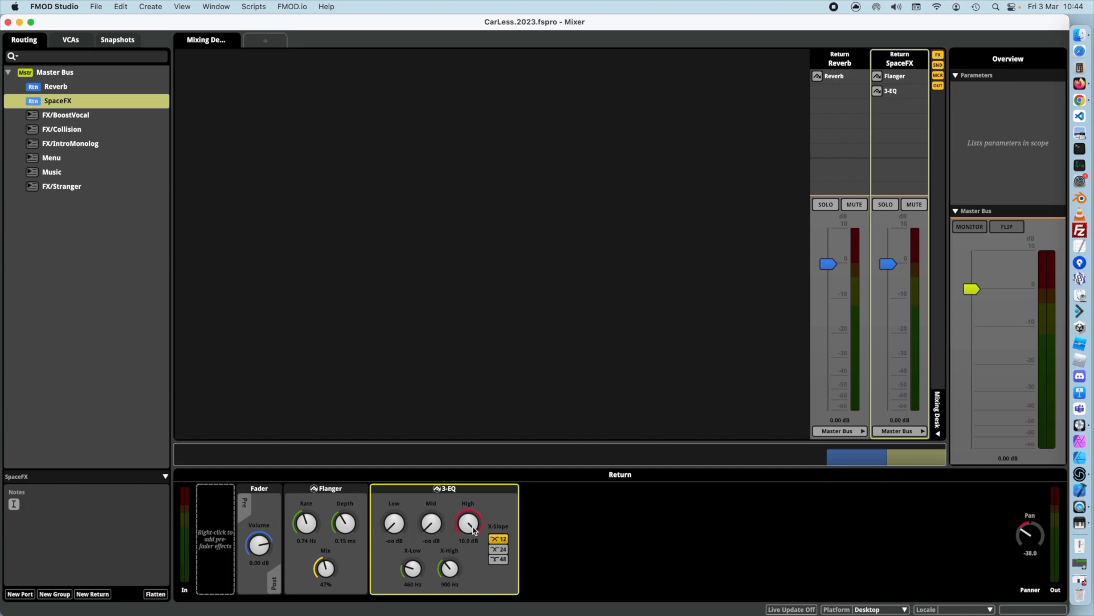
pyautogui.click(55, 88)
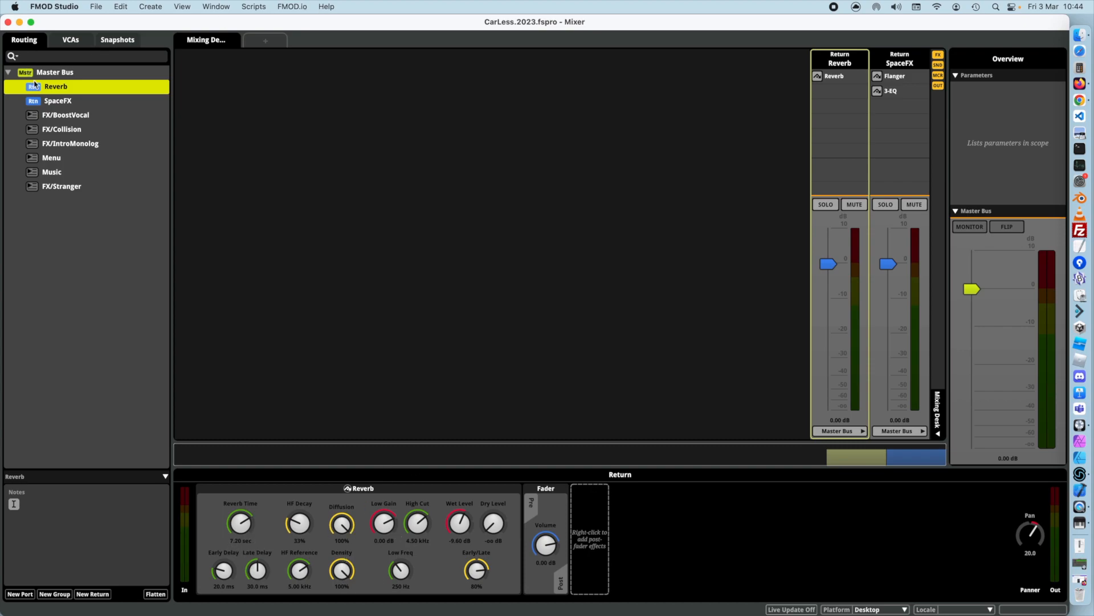
# Return to the Event Editor and raise the Music event's Speed parameter to 50 on its parameter sheet.
pyautogui.click(215, 6)
pyautogui.click(242, 215)
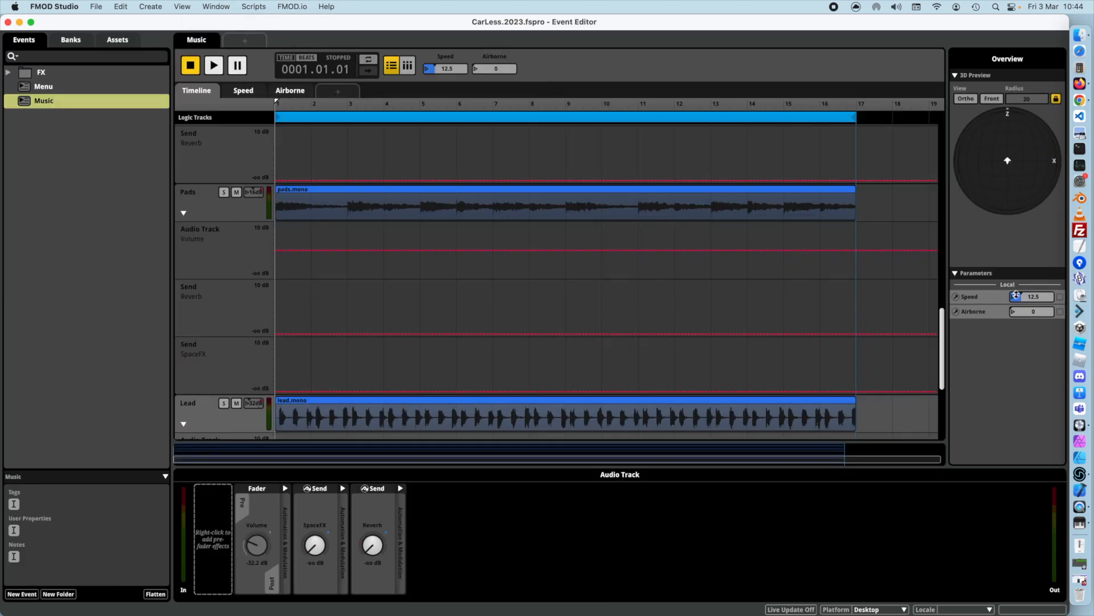
pyautogui.click(244, 91)
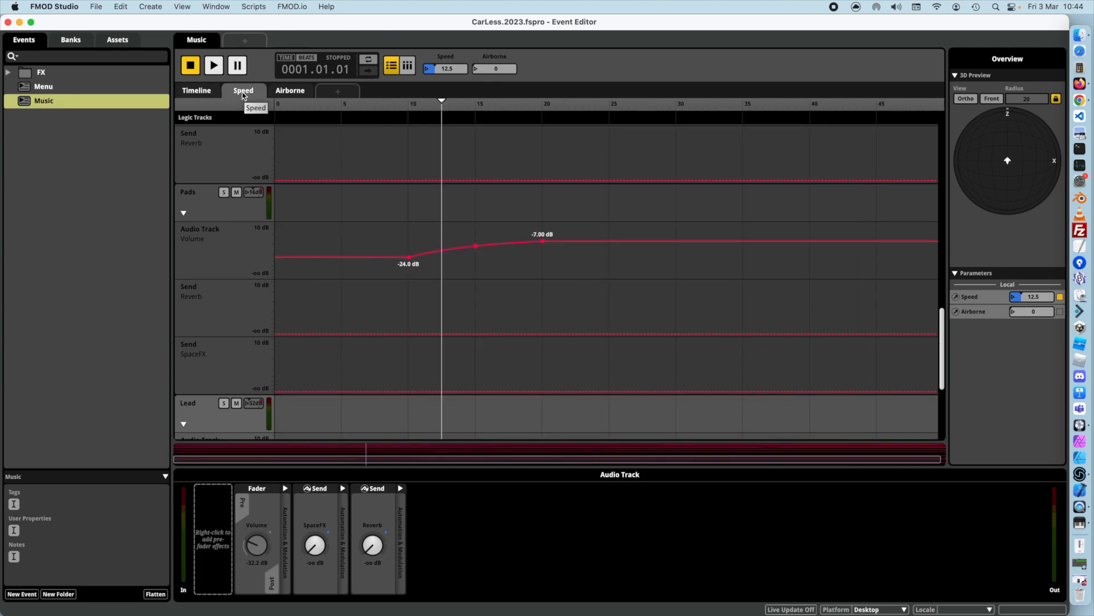
pyautogui.moveTo(444, 104); pyautogui.dragTo(937, 104)
# Examine the Airborne automation by switching the parameter to 1 and back to 0.
pyautogui.click(288, 92)
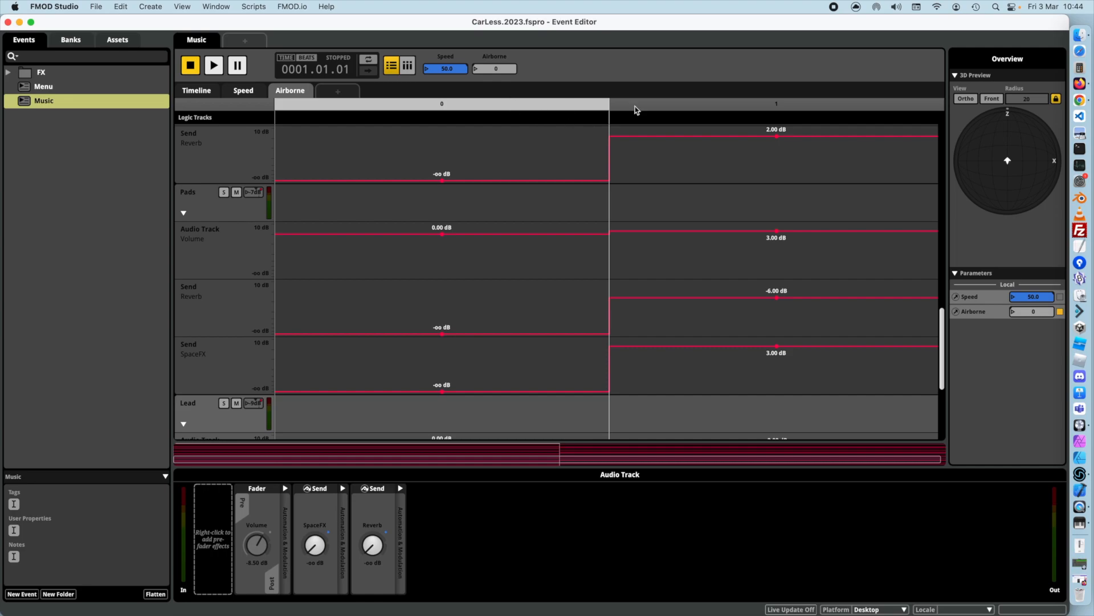
pyautogui.click(739, 105)
pyautogui.click(531, 105)
# Lower the Speed parameter to 0 and start playback of the Music event.
pyautogui.click(251, 92)
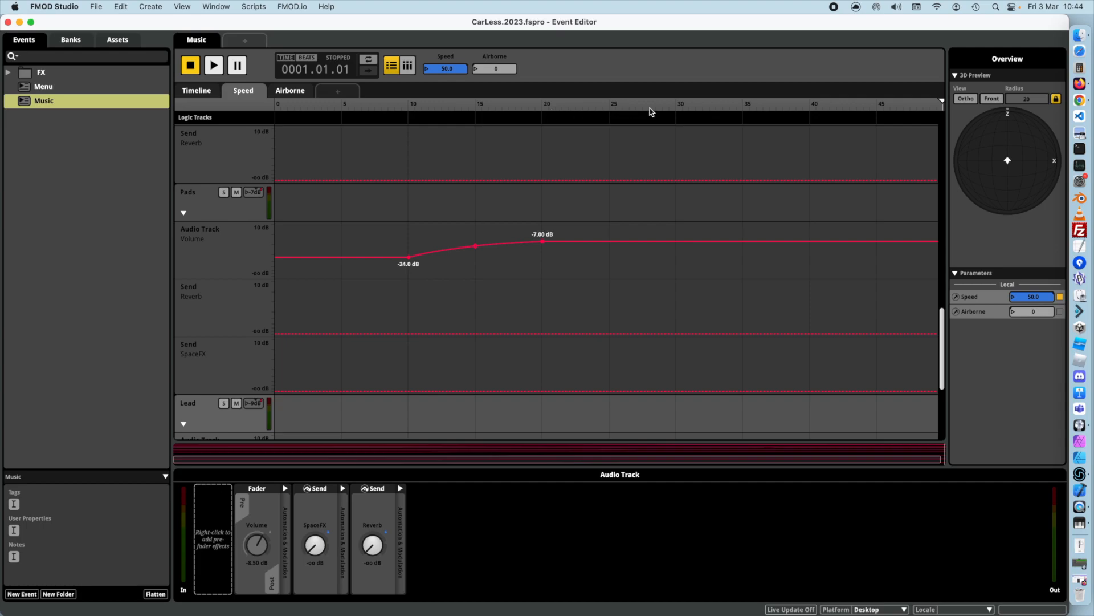
pyautogui.moveTo(942, 106); pyautogui.dragTo(85, 115)
pyautogui.click(212, 66)
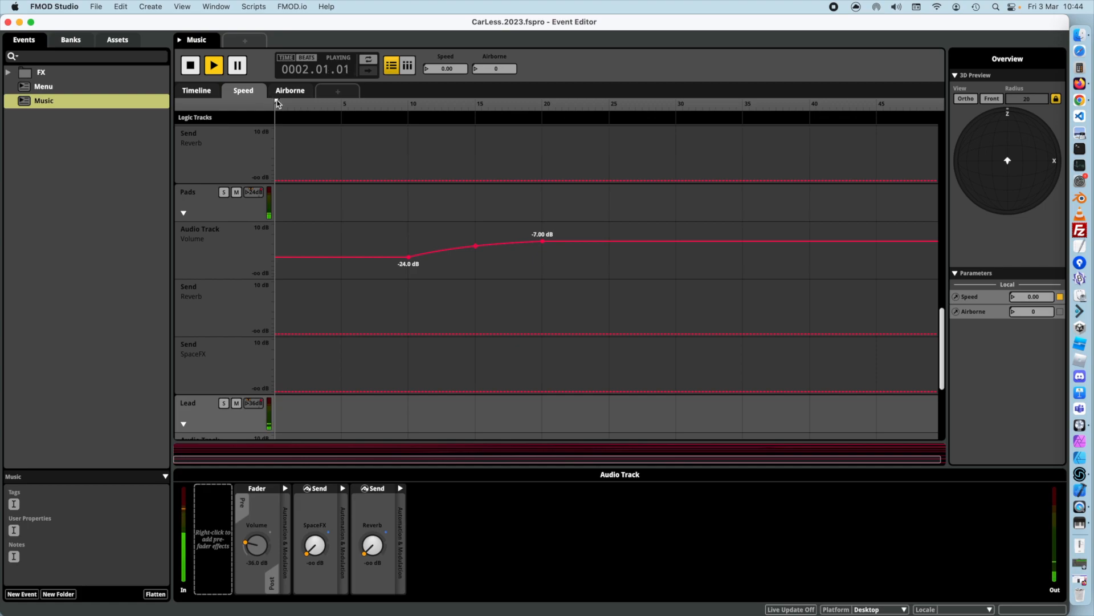
# While the event plays, raise Speed to 50 and switch Airborne to 1.
pyautogui.moveTo(278, 103); pyautogui.dragTo(938, 106)
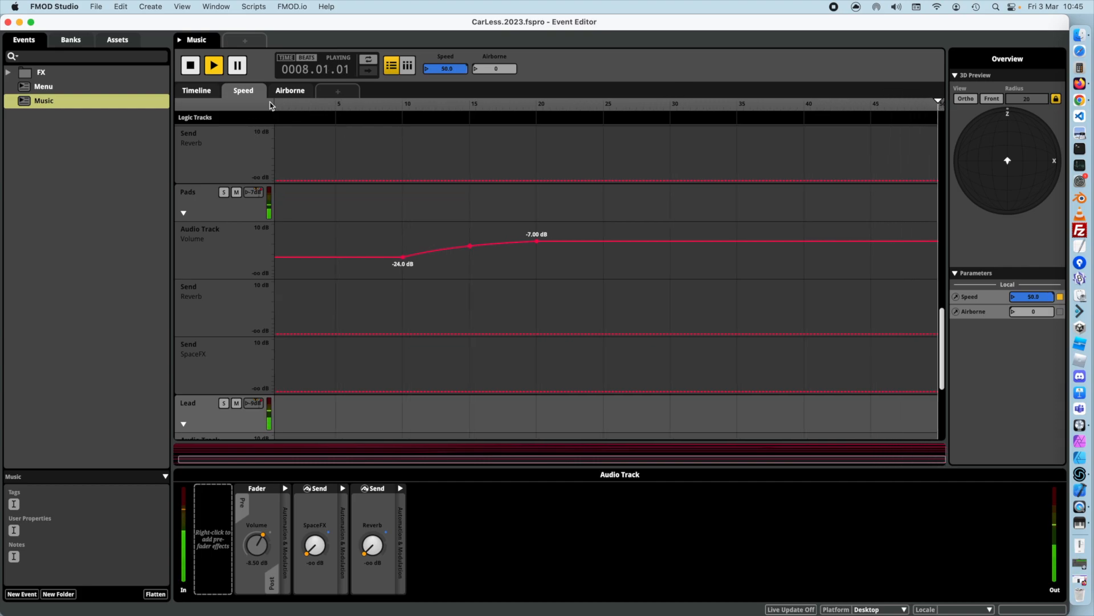
pyautogui.click(290, 93)
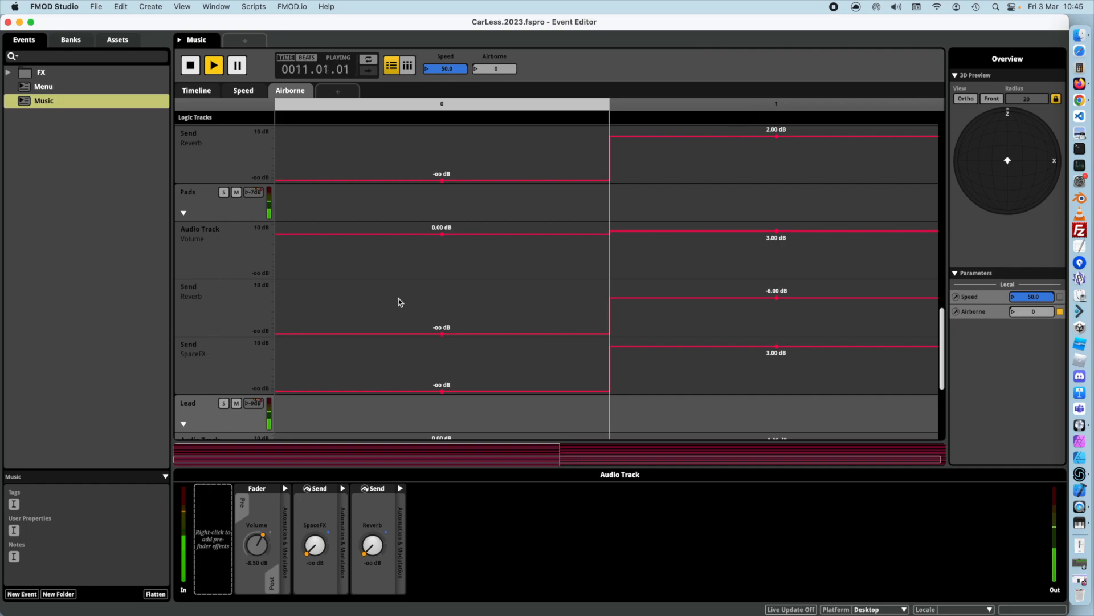
pyautogui.click(778, 107)
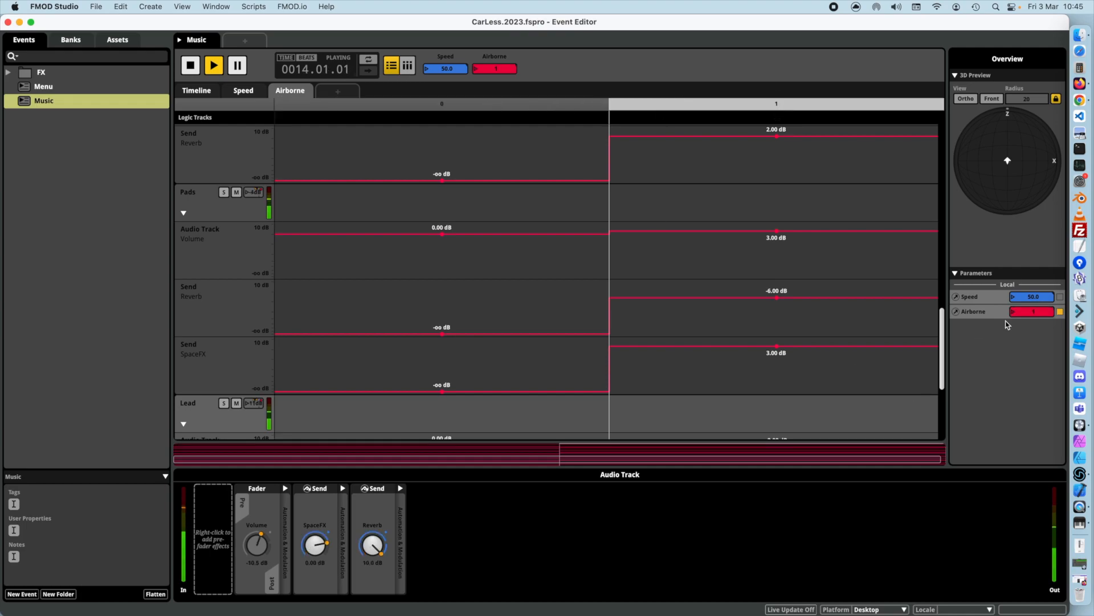
# During playback, lower Speed to about 10.9 and switch Airborne back to 0.
pyautogui.click(244, 91)
pyautogui.moveTo(942, 104); pyautogui.dragTo(418, 110)
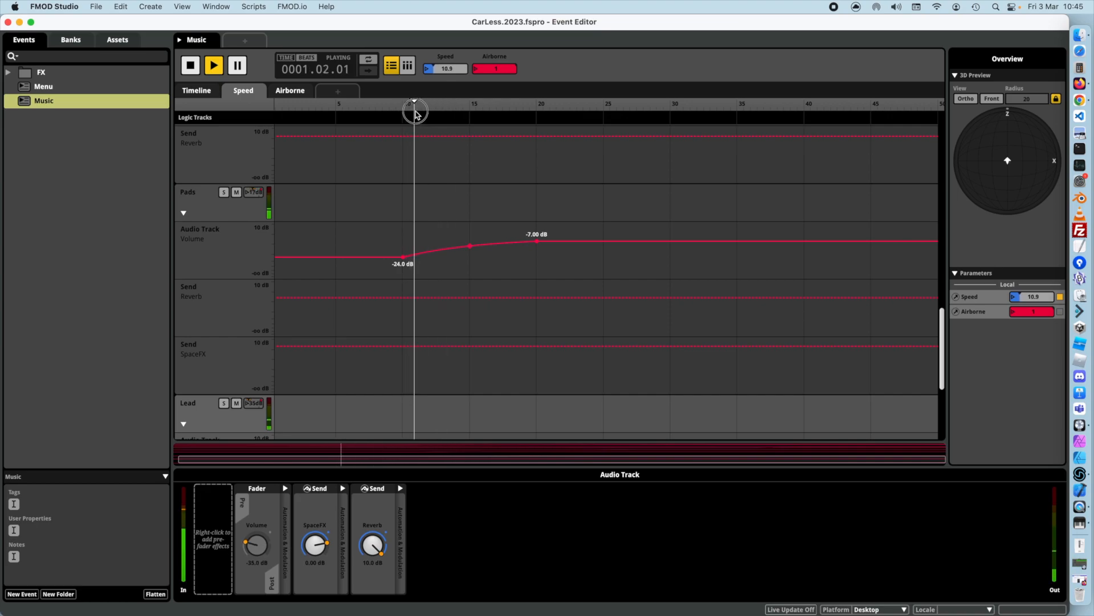
pyautogui.click(275, 91)
pyautogui.click(560, 107)
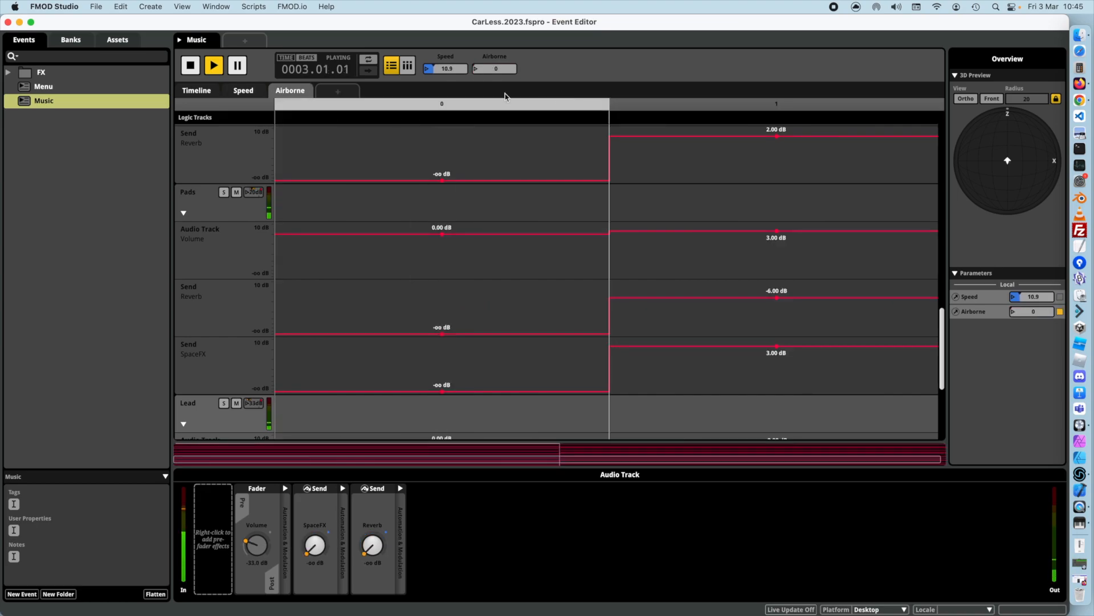
# Raise the Speed parameter to about 49.8 and stop playback of the Music event.
pyautogui.click(244, 93)
pyautogui.moveTo(413, 106); pyautogui.dragTo(935, 117)
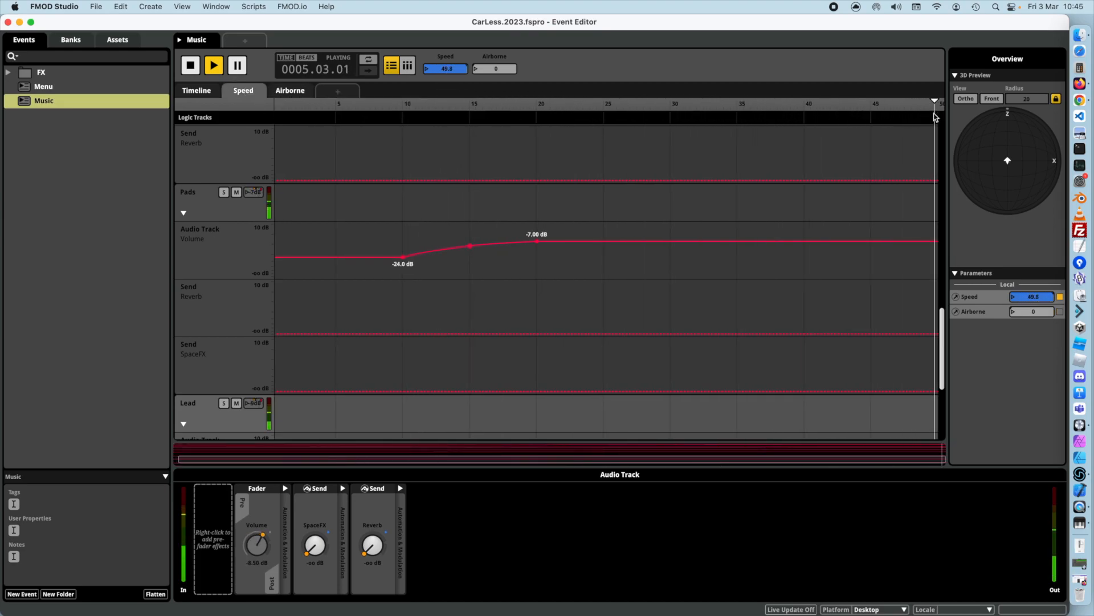
pyautogui.click(190, 66)
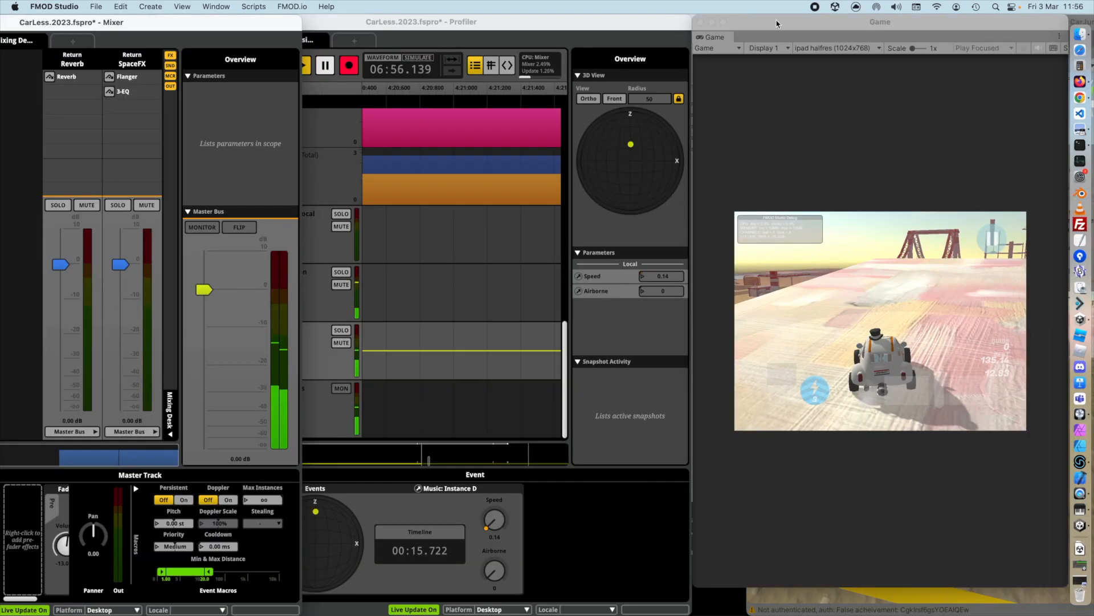
# Switch to the running game in Unity and drive the car to test the live Speed and Airborne response in the FMOD Profiler.
pyautogui.click(802, 250)
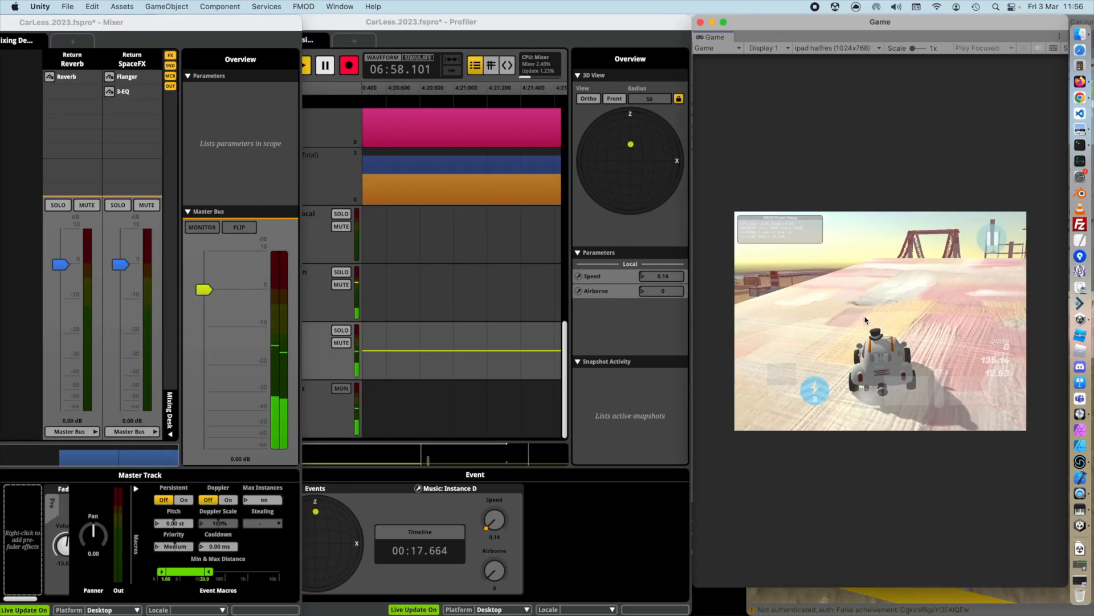
pyautogui.press('Up')
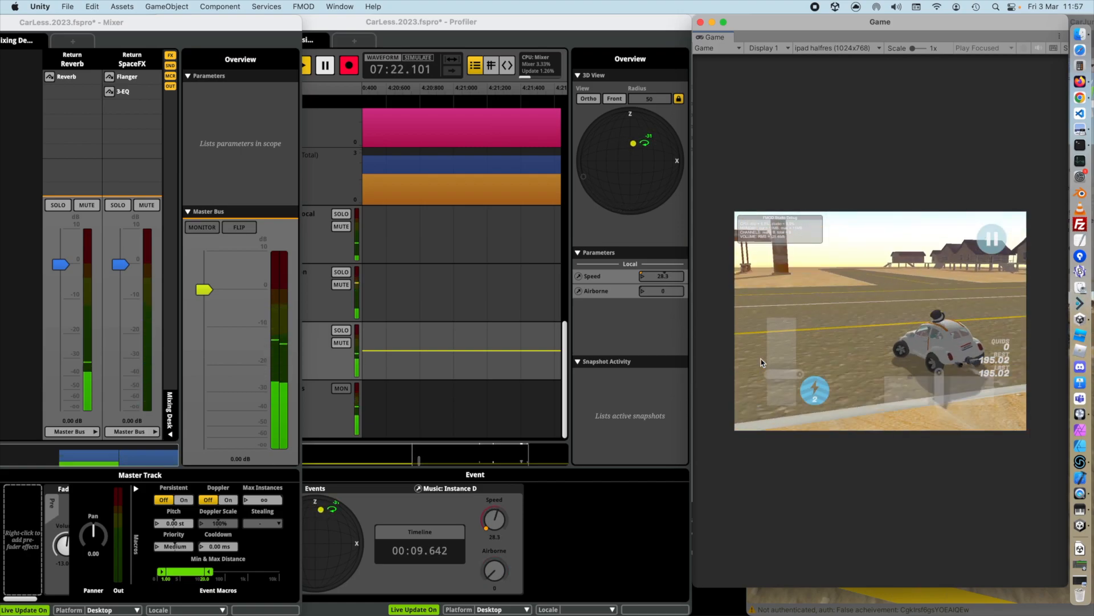
pyautogui.press('space')
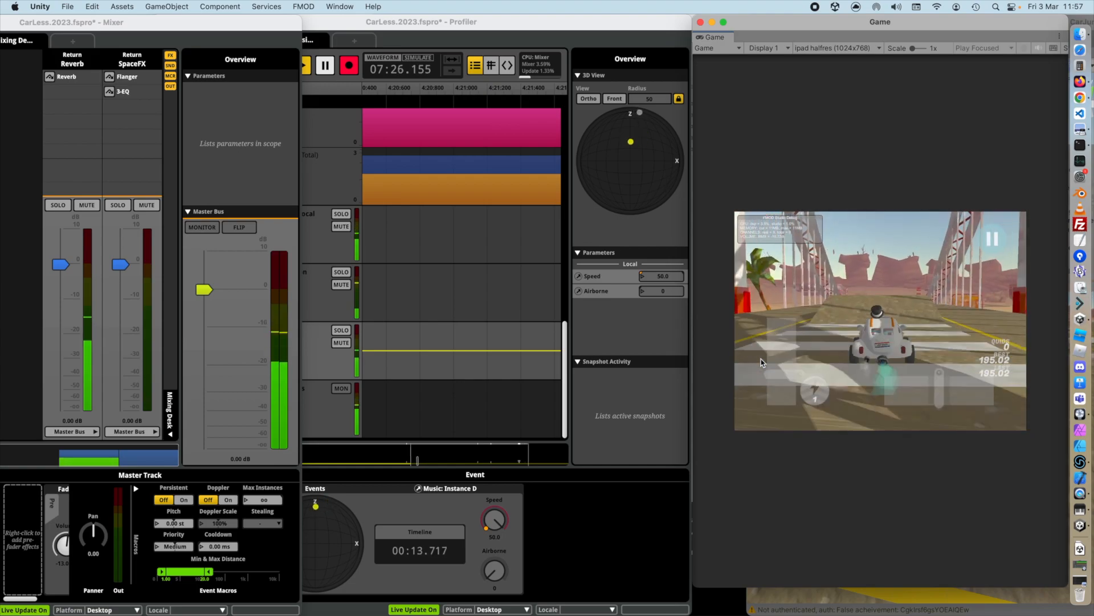